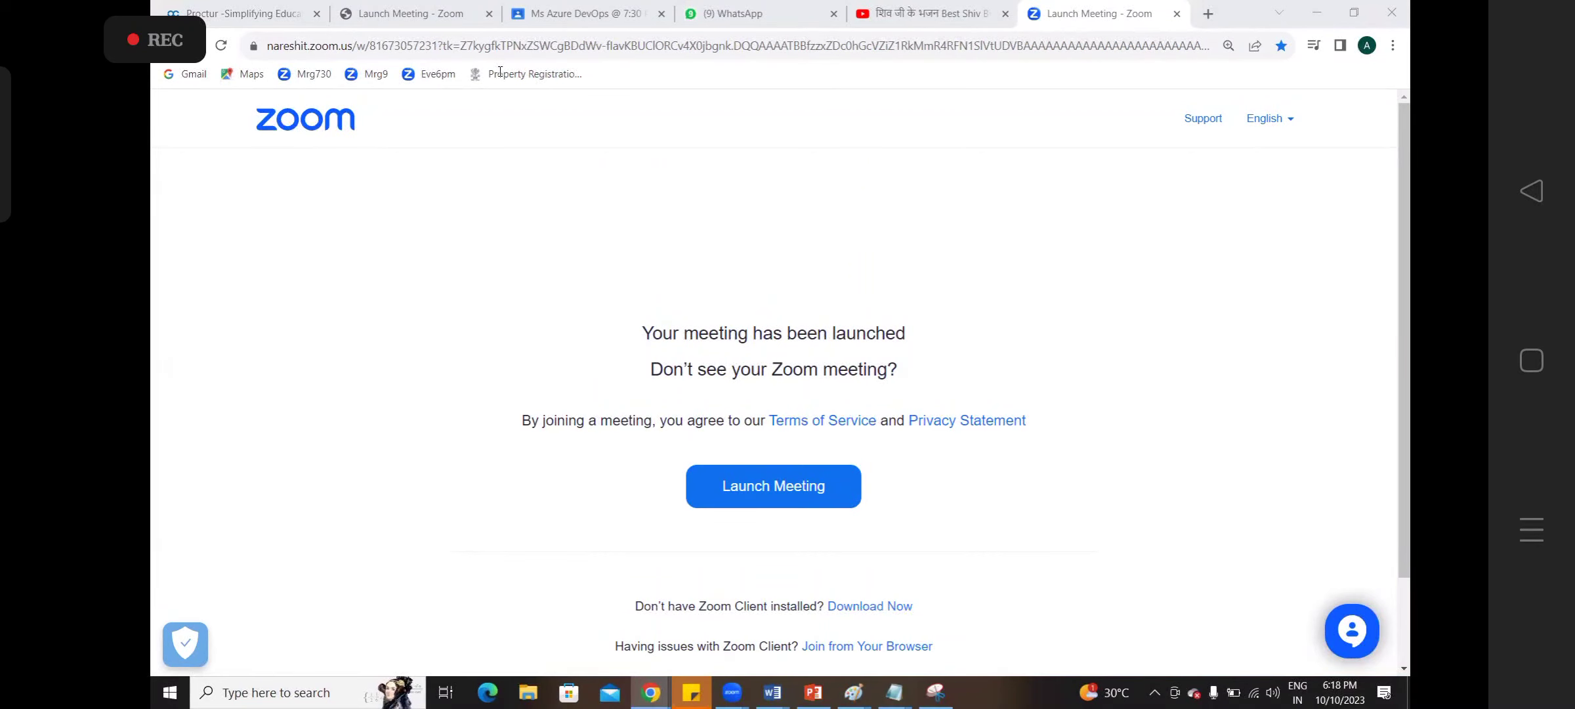
Open the Microsoft Azure portal home page at portal.azure.com
{"action": "left_click", "coordinate": [402, 41]}
{"action": "type", "text": "p"}
{"action": "key", "text": "Return"}
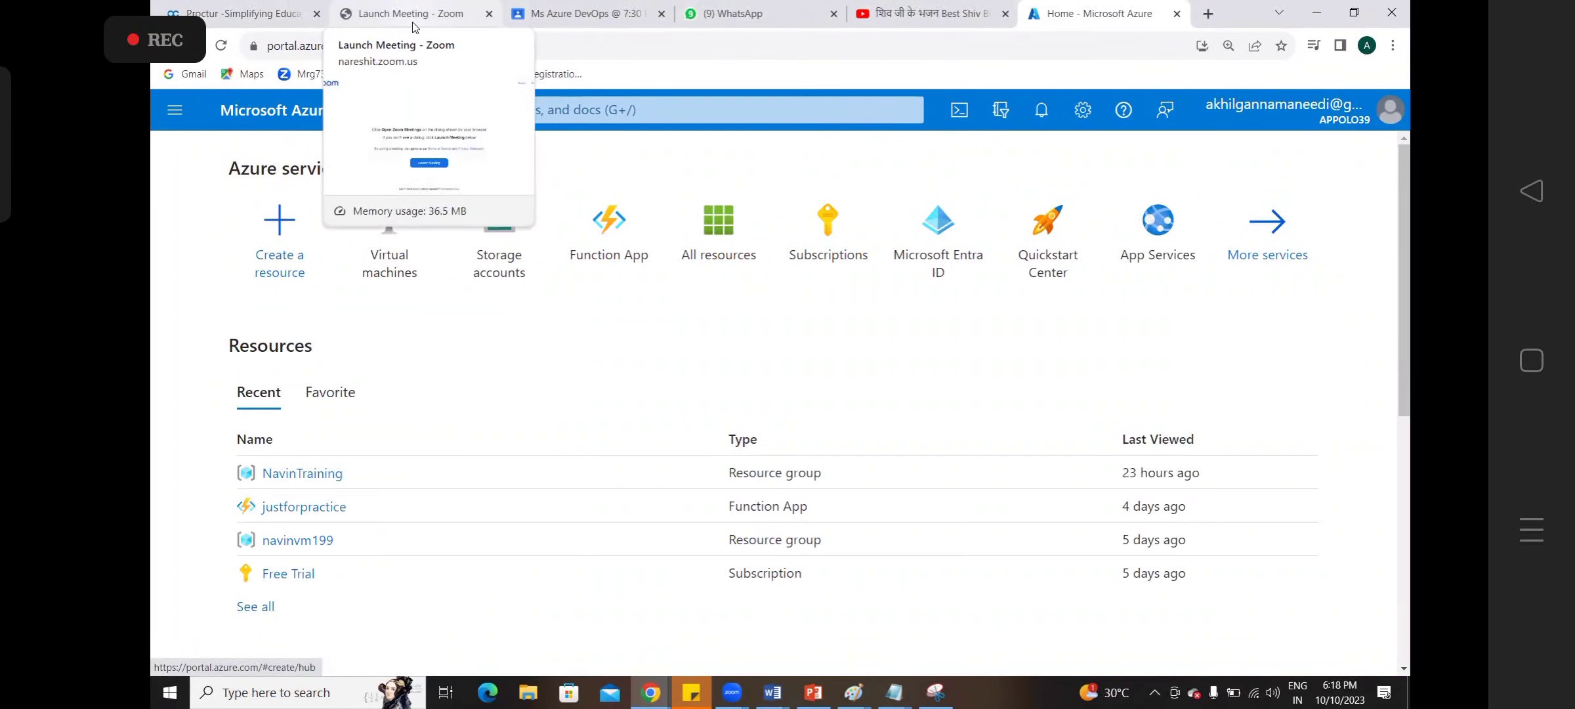
{"action": "key", "text": "ctrl+minus"}
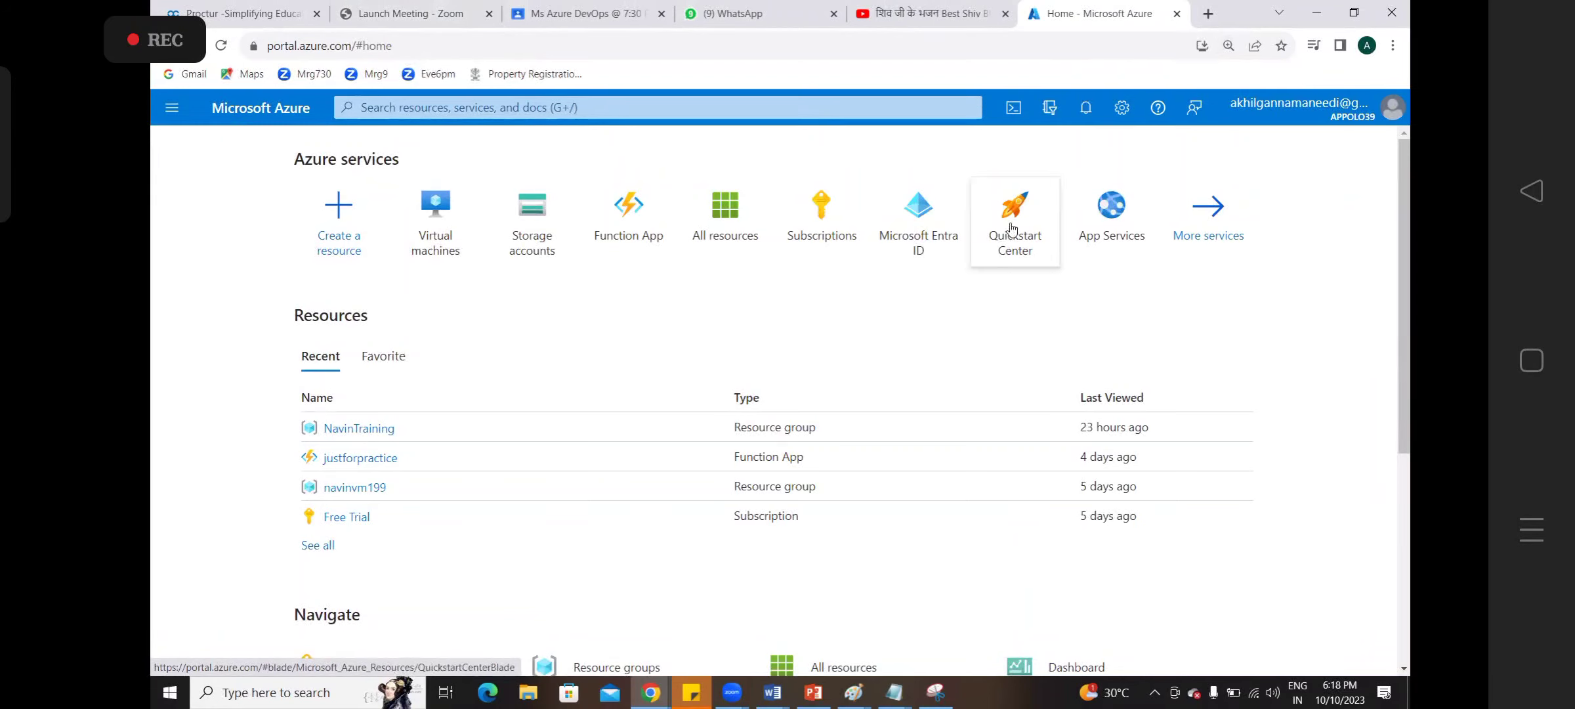
Start creating a new Azure virtual machine from the Virtual machines service and dismiss the remaining-credit notification
{"action": "left_click", "coordinate": [441, 208]}
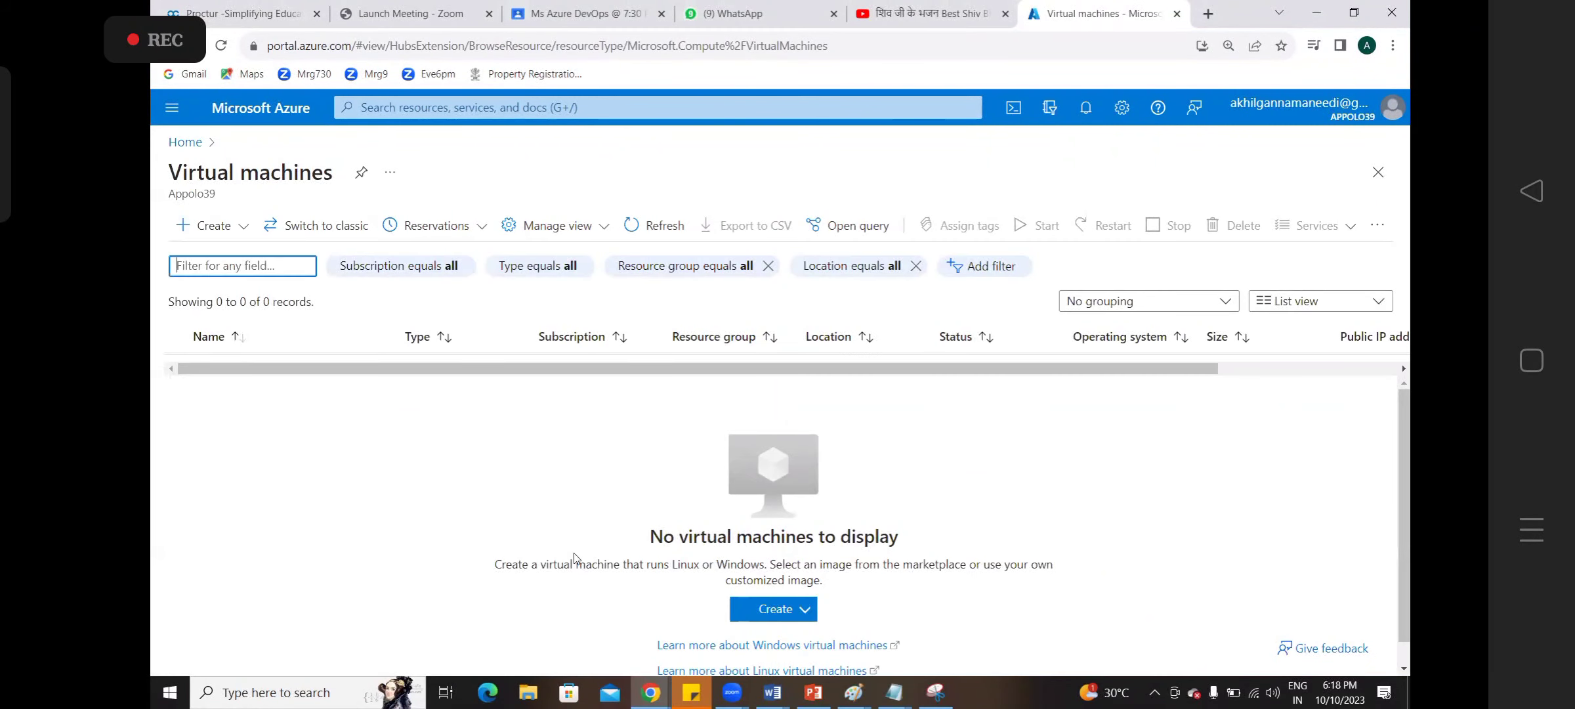
{"action": "left_click", "coordinate": [771, 614]}
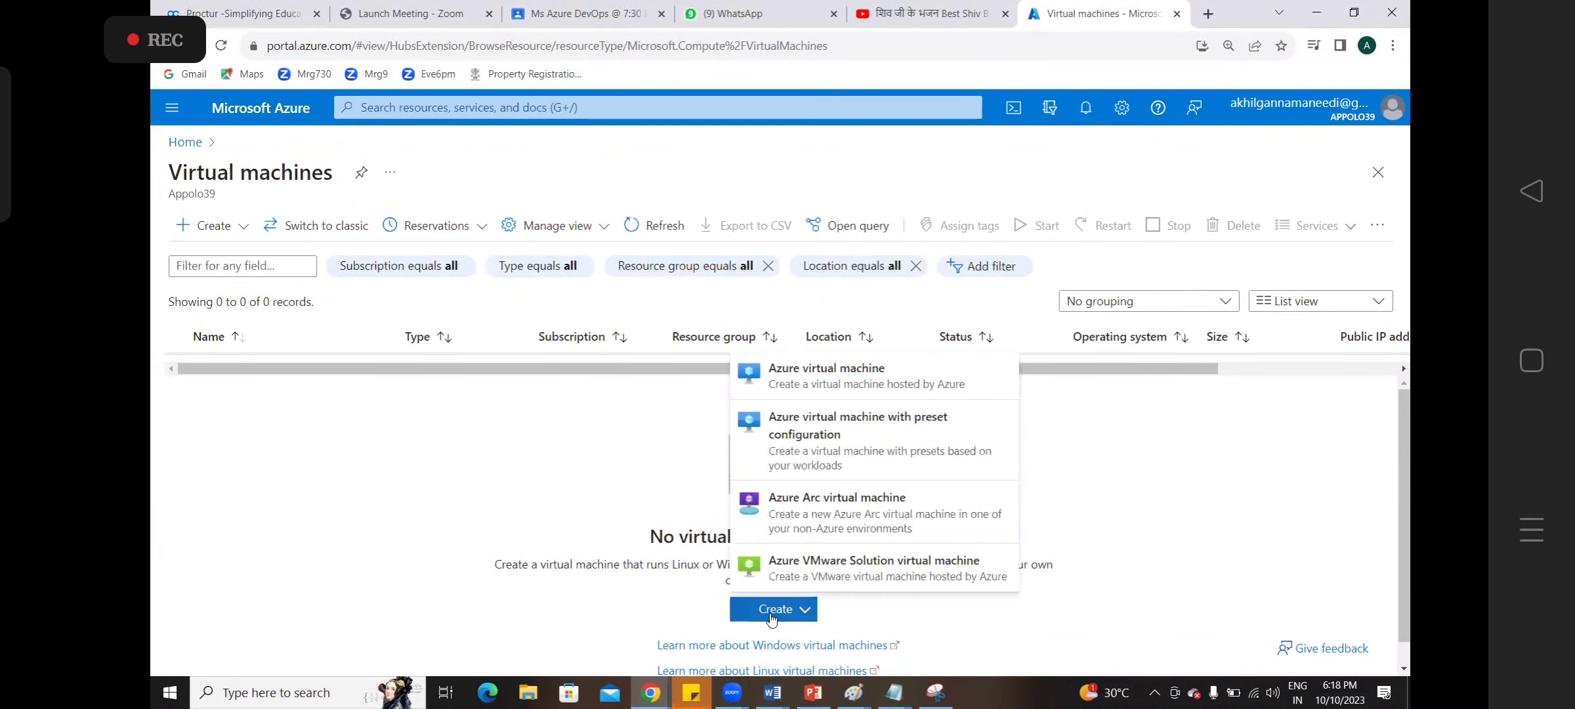
{"action": "left_click", "coordinate": [813, 381]}
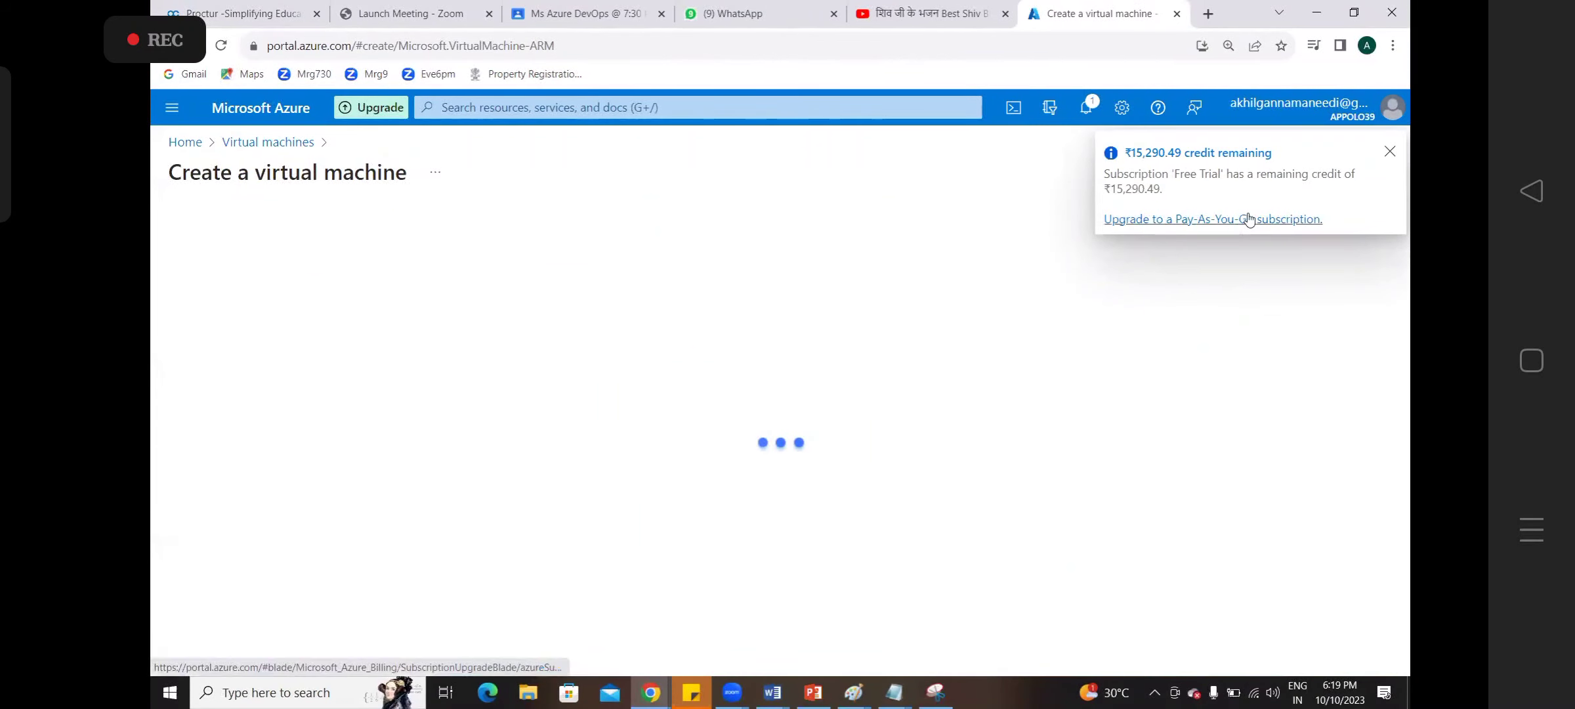
{"action": "left_click", "coordinate": [1389, 152]}
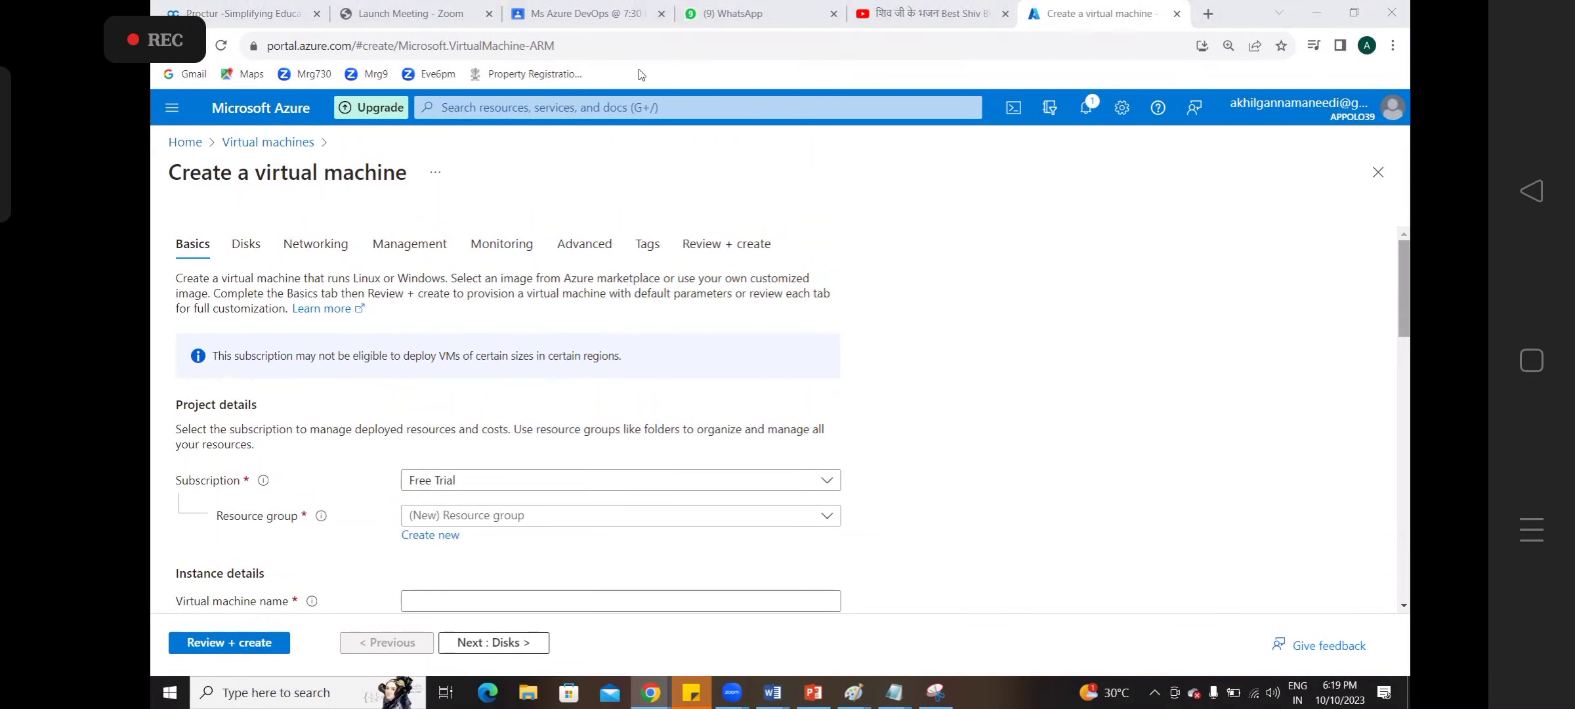
Assign the virtual machine to the existing NavinTraining resource group and name it navinvm3
{"action": "scroll", "coordinate": [1407, 292], "scroll_direction": "down", "scroll_amount": 1}
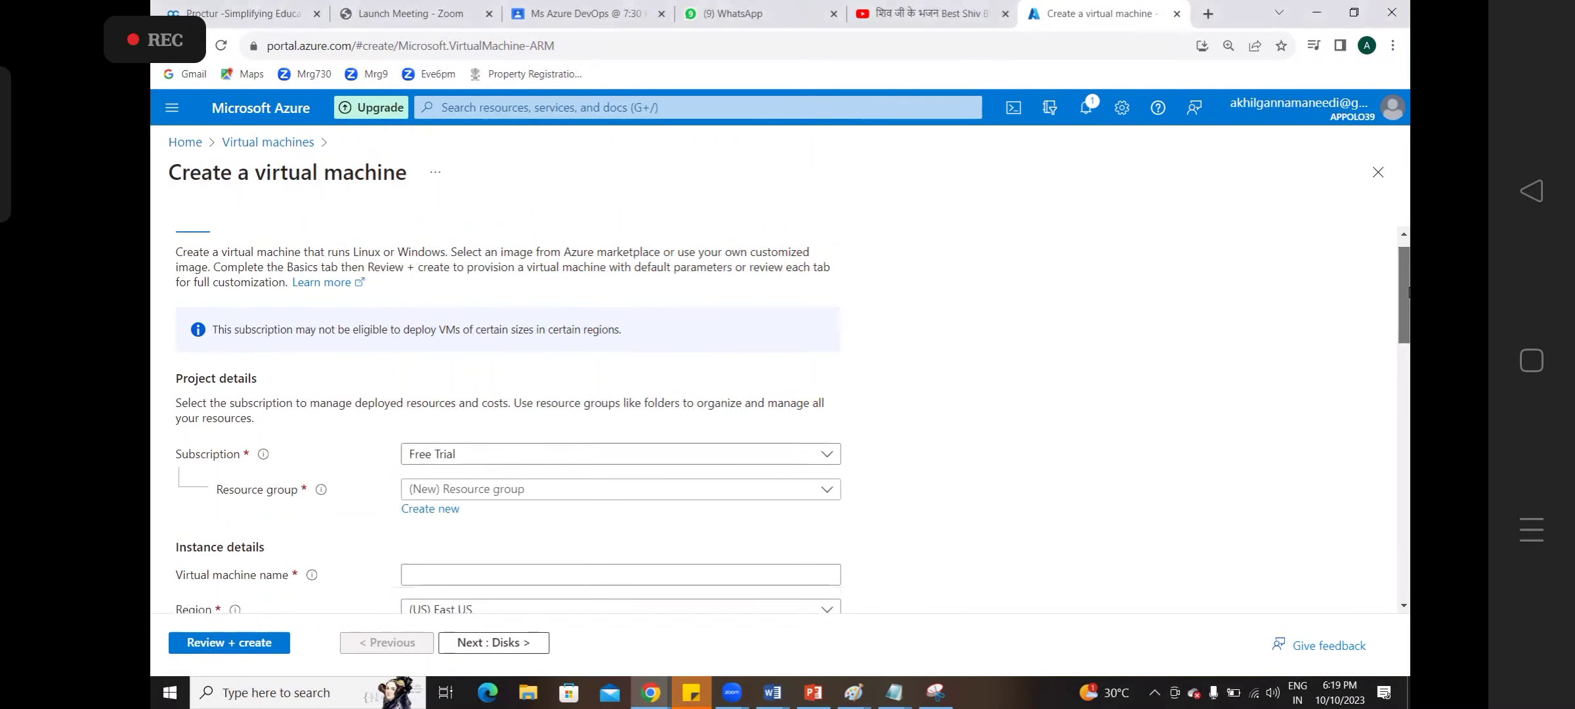
{"action": "scroll", "coordinate": [1407, 292], "scroll_direction": "down", "scroll_amount": 3}
{"action": "left_click", "coordinate": [470, 386]}
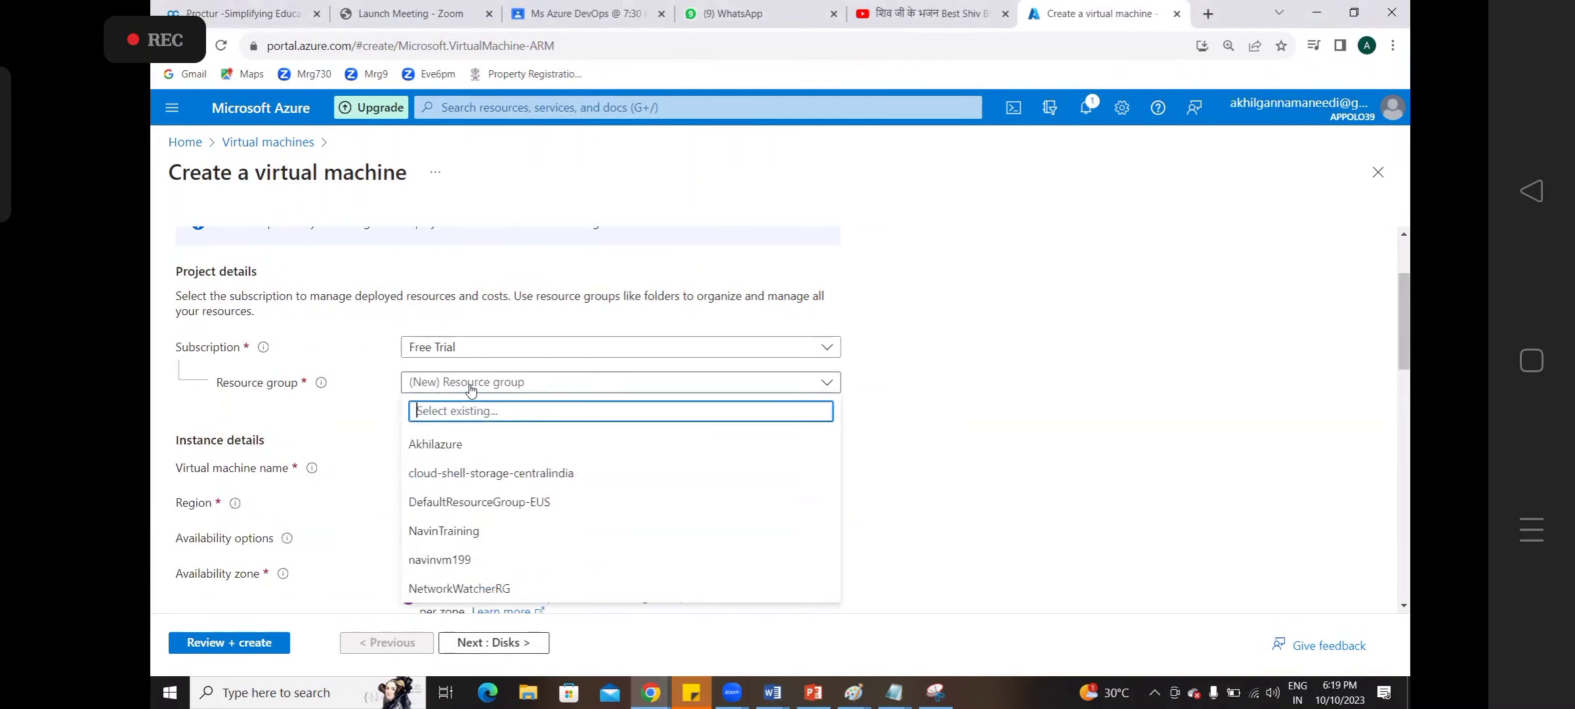
{"action": "left_click", "coordinate": [453, 528]}
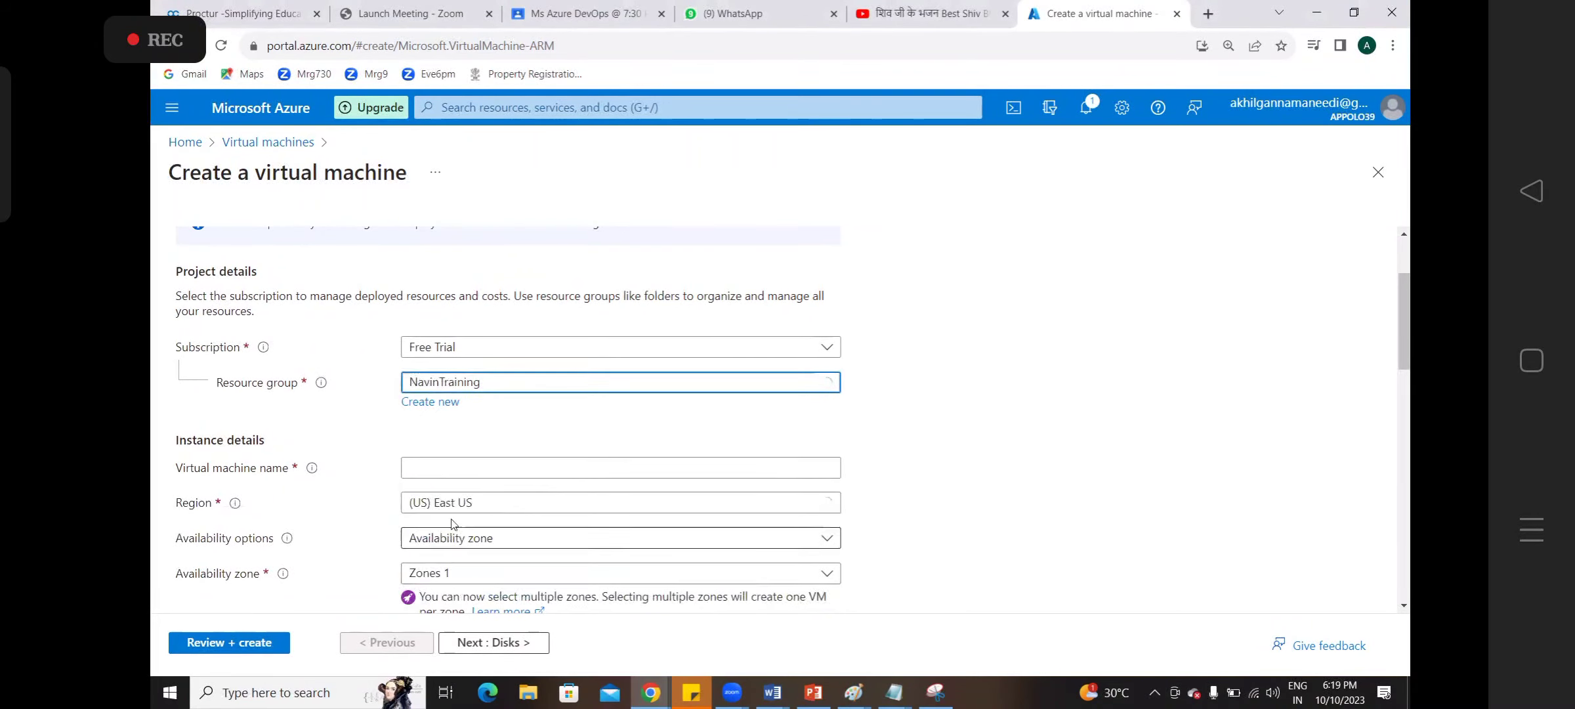
{"action": "left_click", "coordinate": [445, 470]}
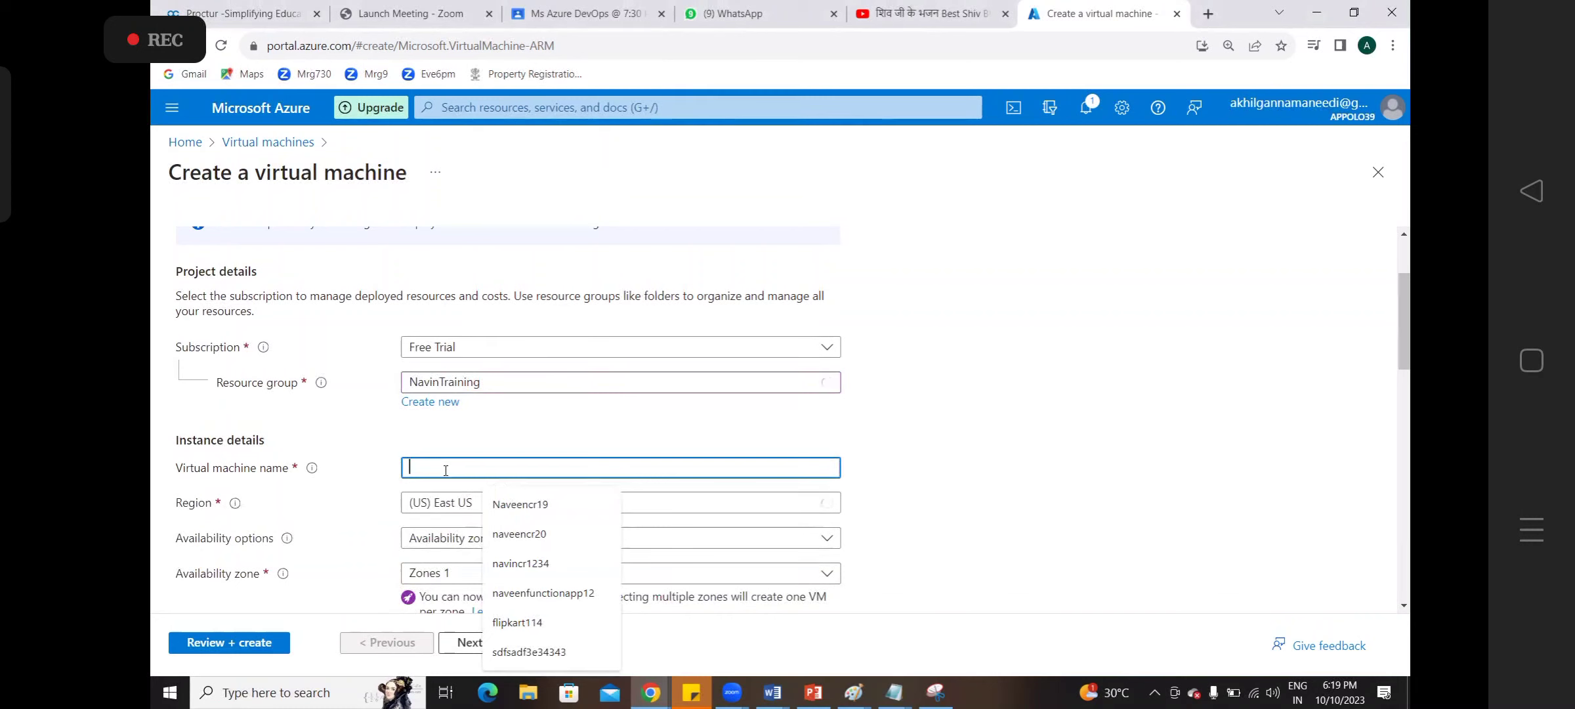
{"action": "type", "text": "navin"}
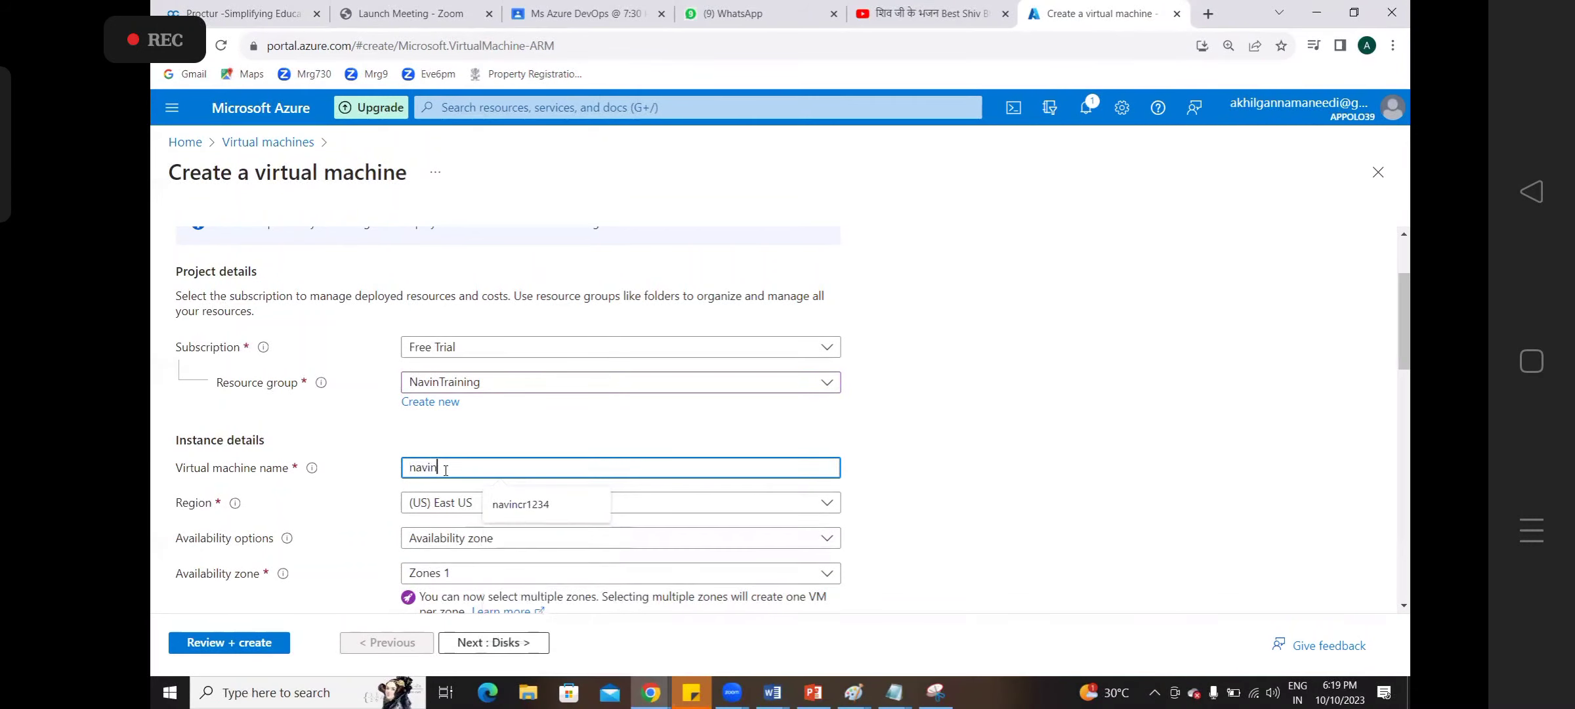
{"action": "type", "text": "vm3"}
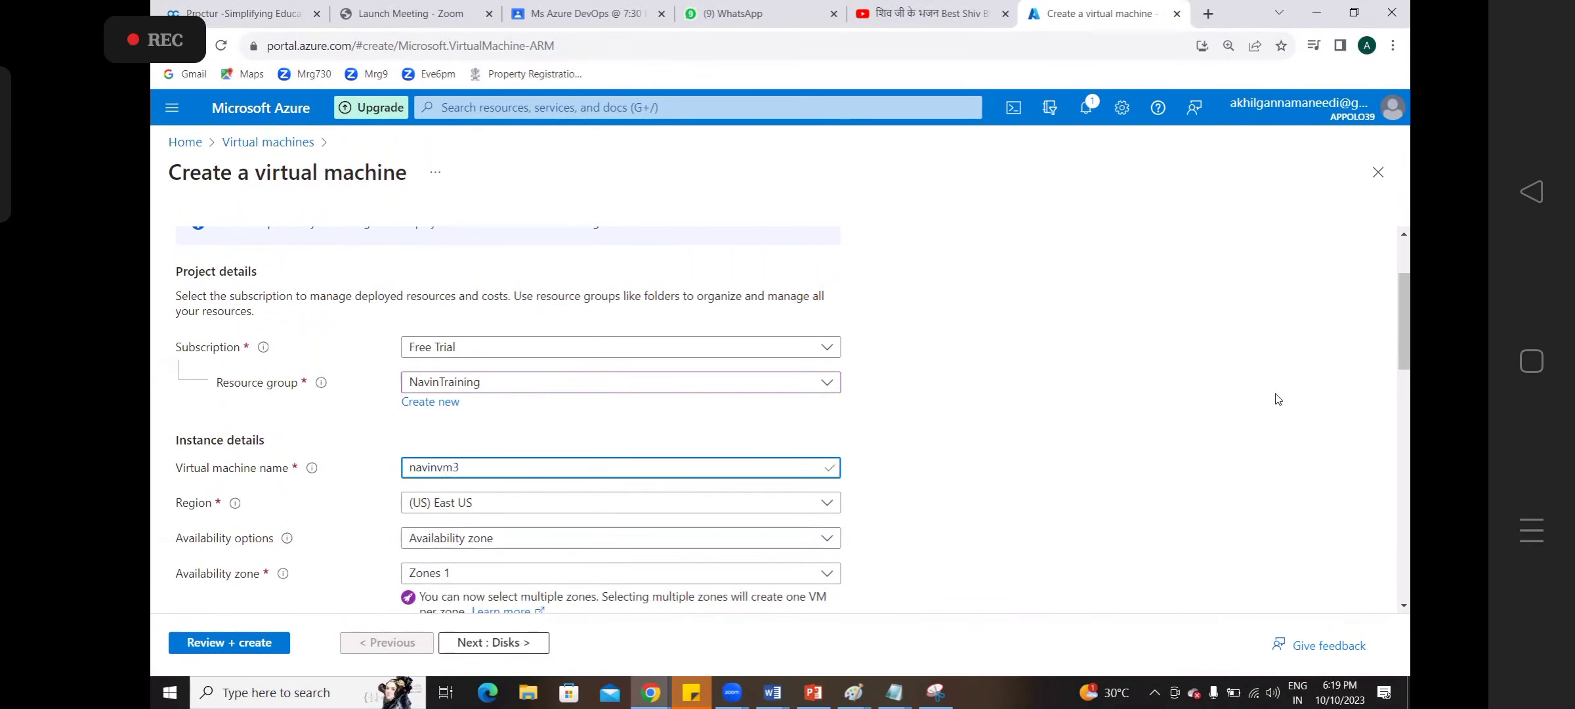
Set the virtual machine's region to (Asia Pacific) Central India
{"action": "scroll", "coordinate": [1406, 339], "scroll_direction": "down", "scroll_amount": 3}
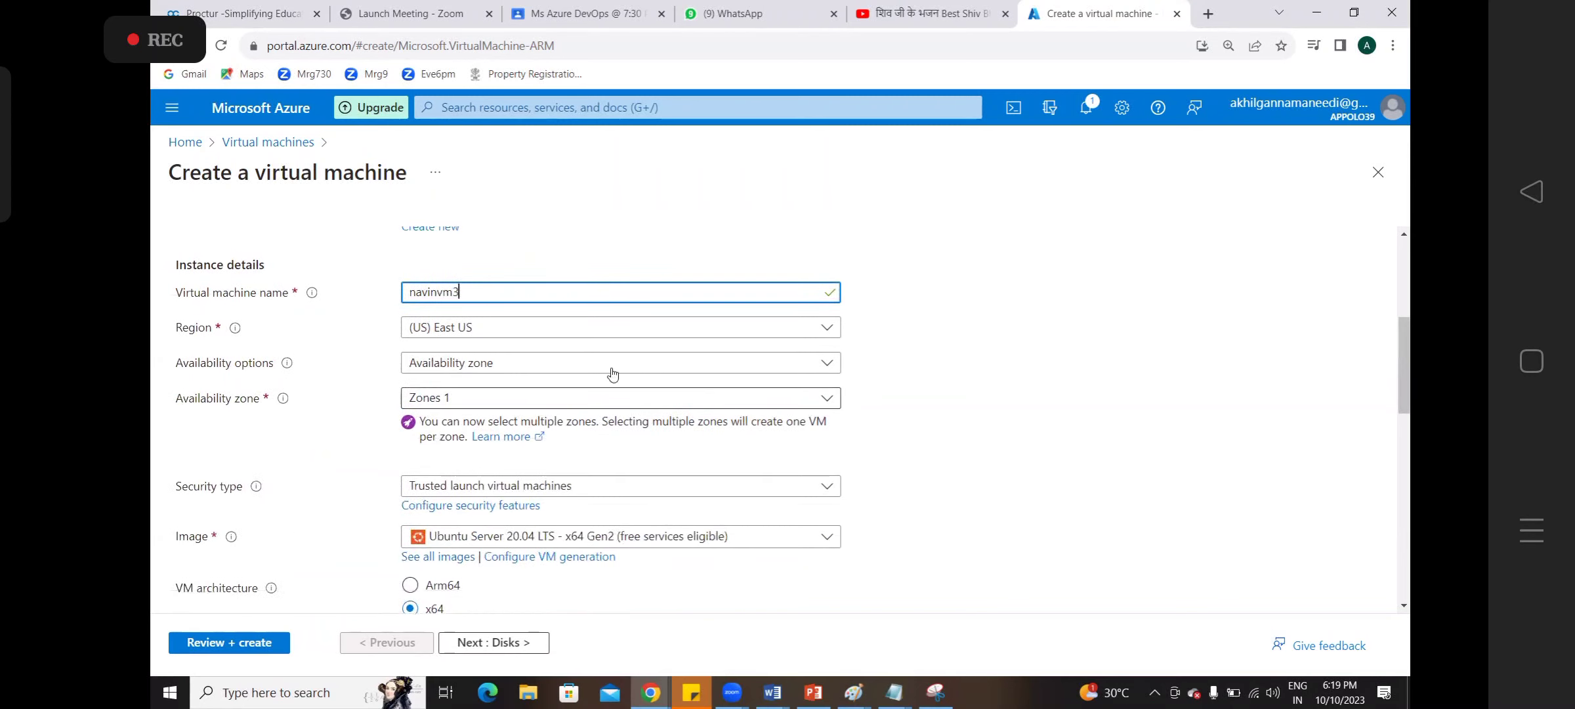
{"action": "left_click", "coordinate": [542, 328]}
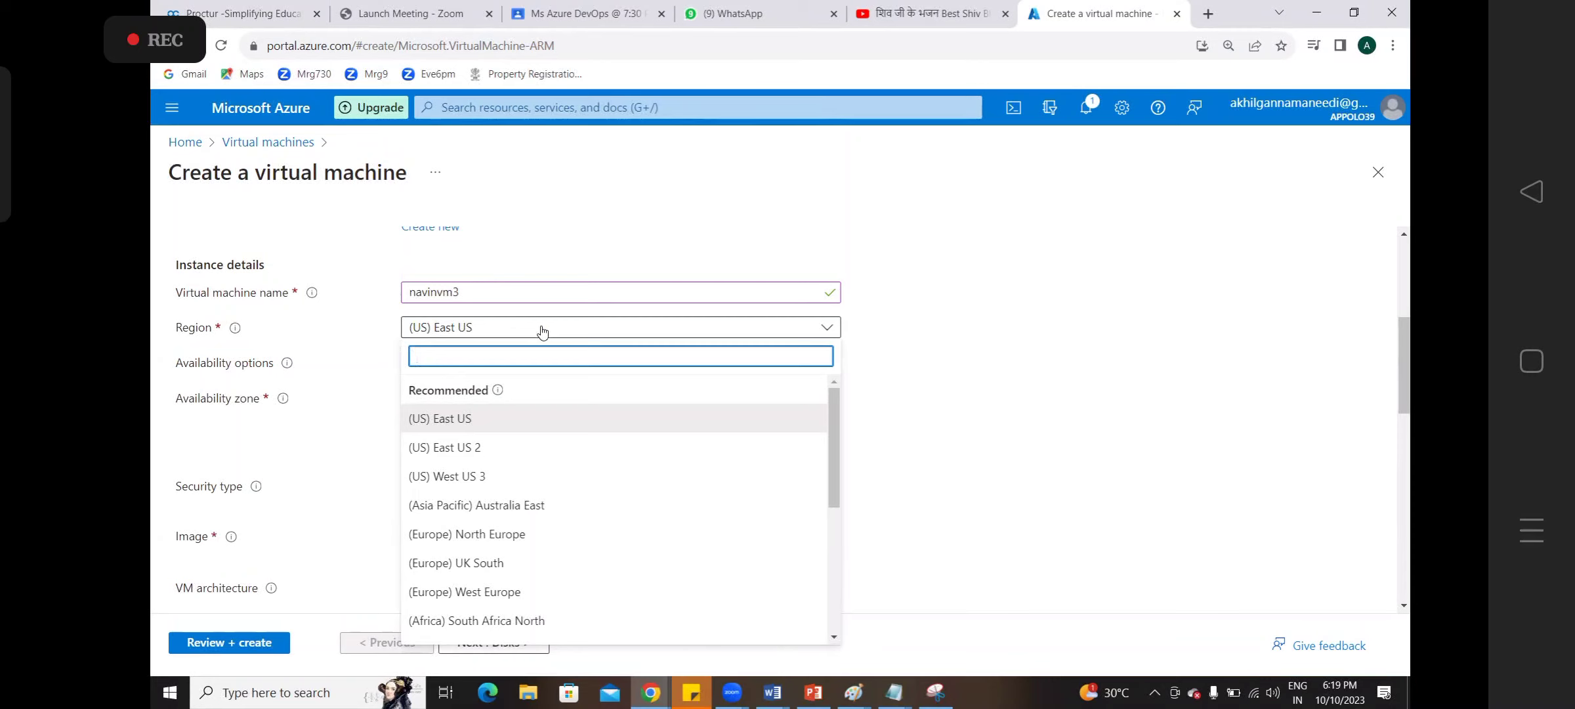
{"action": "type", "text": "centr"}
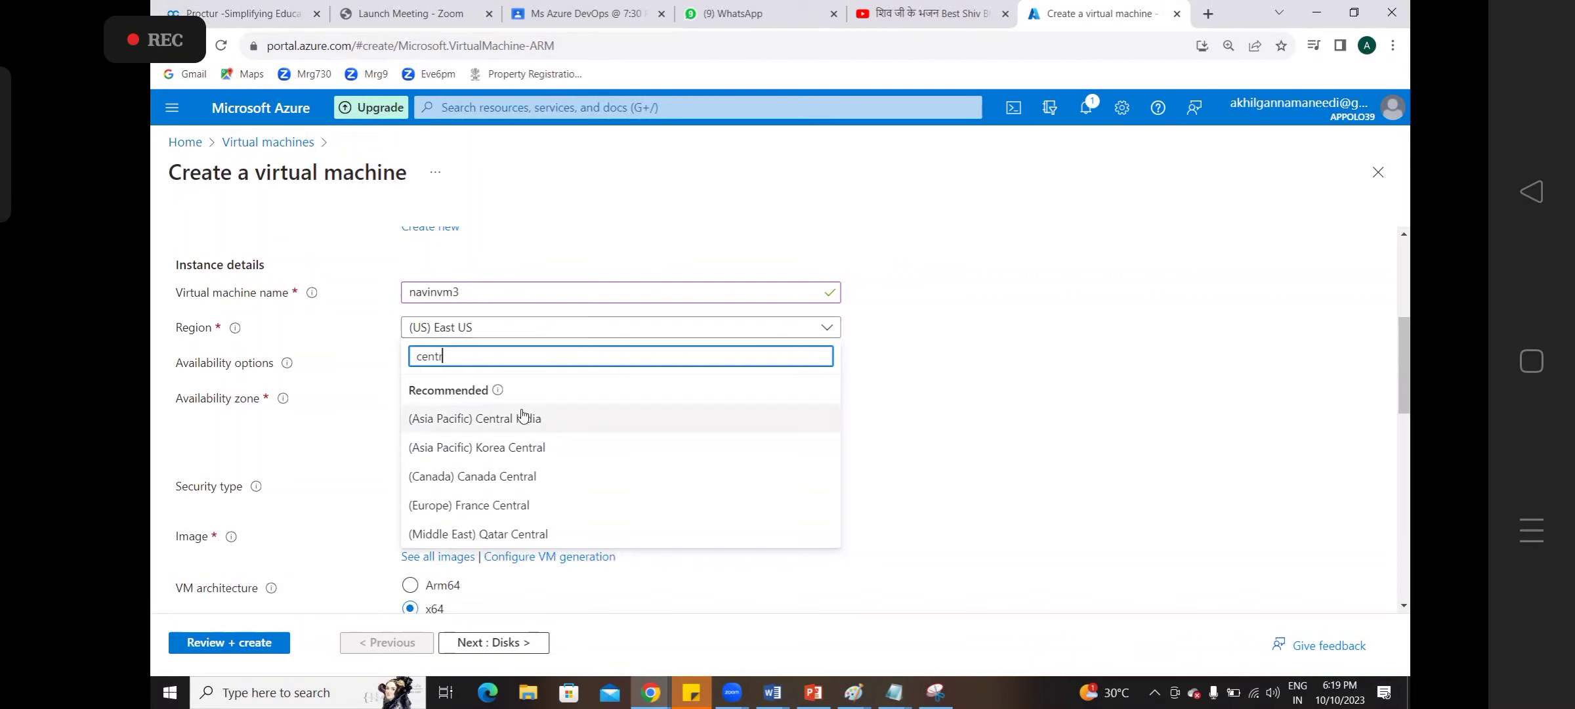
{"action": "left_click", "coordinate": [515, 418]}
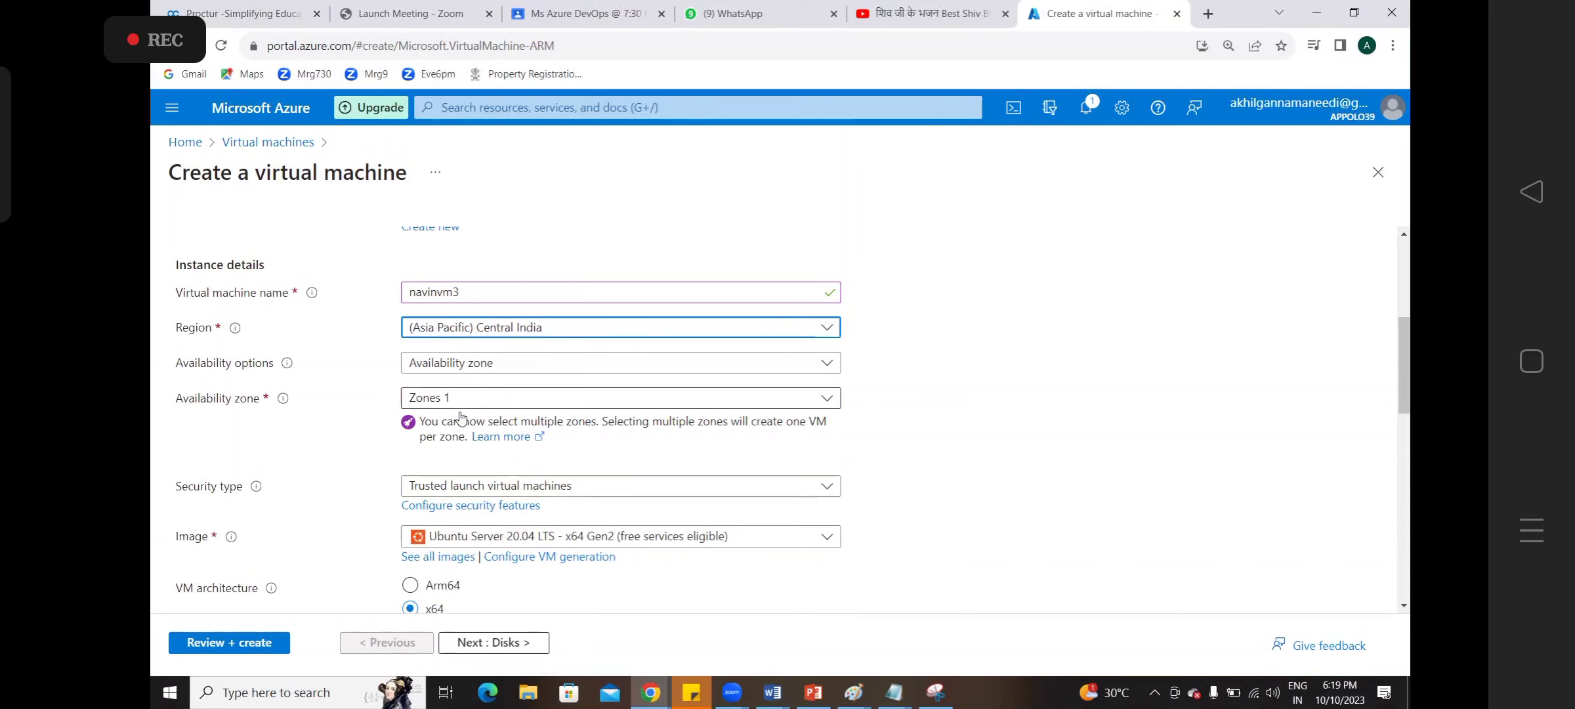
Choose Windows 11 Pro, version 22H2 - x64 Gen2 as the virtual machine's image
{"action": "left_click", "coordinate": [457, 515]}
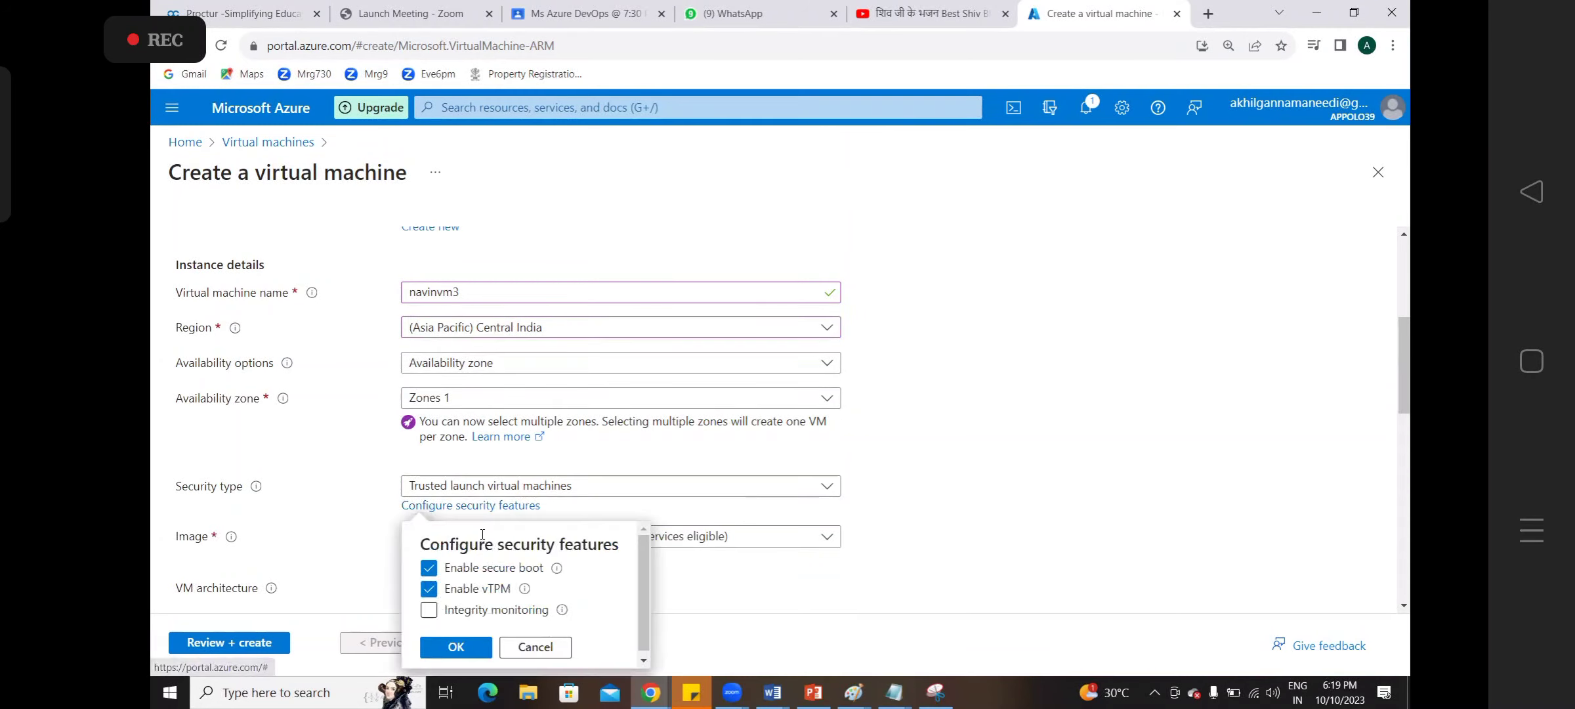
{"action": "left_click", "coordinate": [696, 536]}
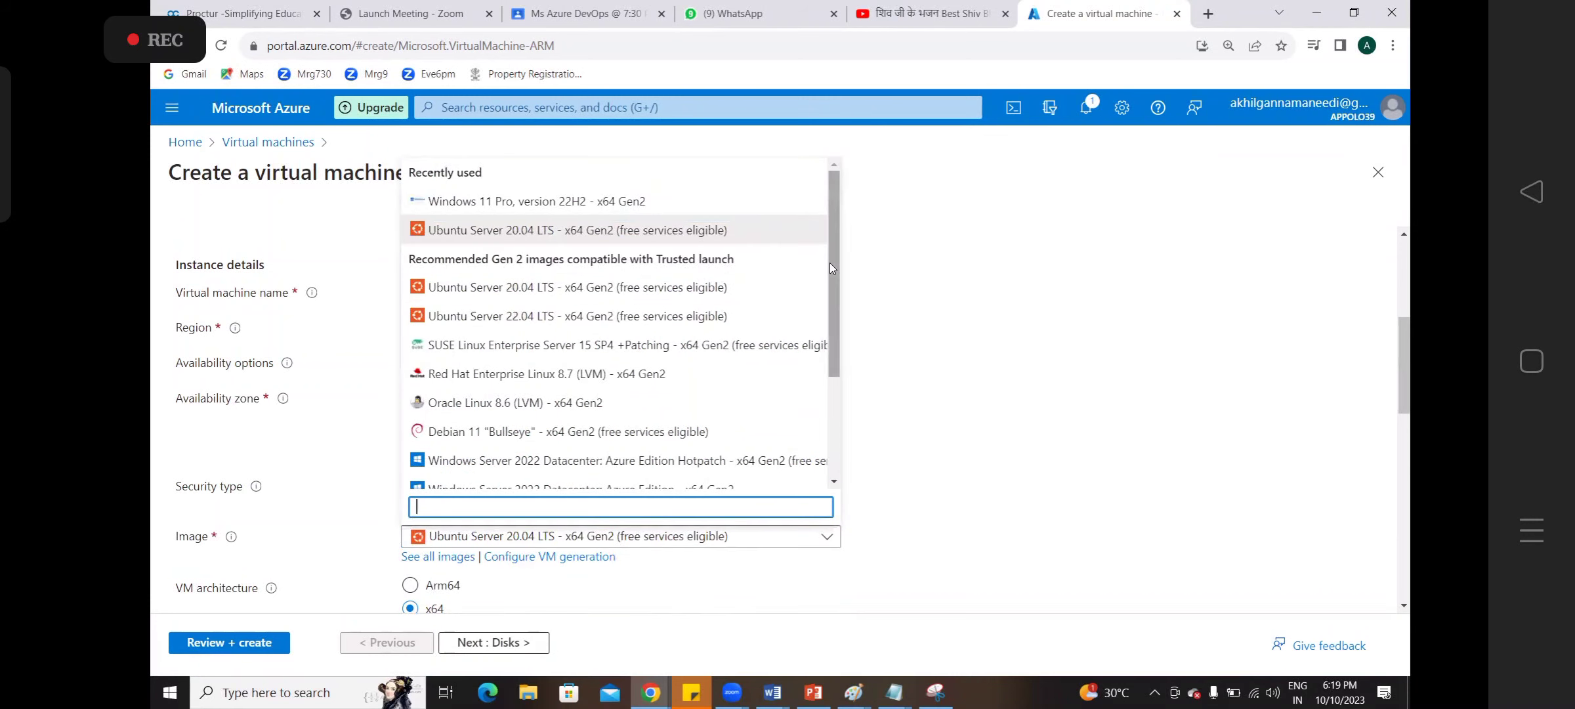
{"action": "scroll", "coordinate": [610, 459], "scroll_direction": "down", "scroll_amount": 3}
{"action": "left_click", "coordinate": [605, 459]}
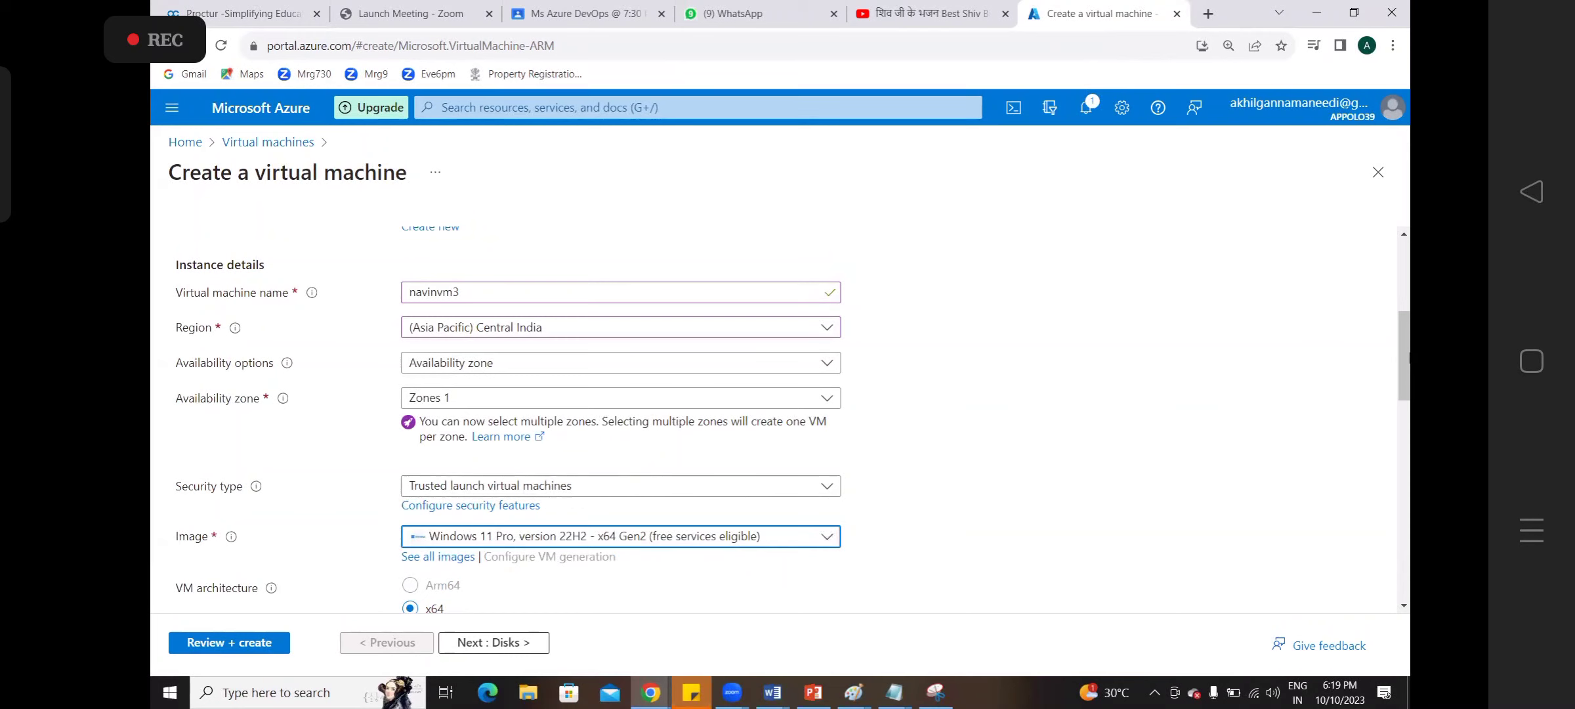
Open the full list of available sizes for the virtual machine
{"action": "scroll", "coordinate": [1399, 430], "scroll_direction": "down", "scroll_amount": 6}
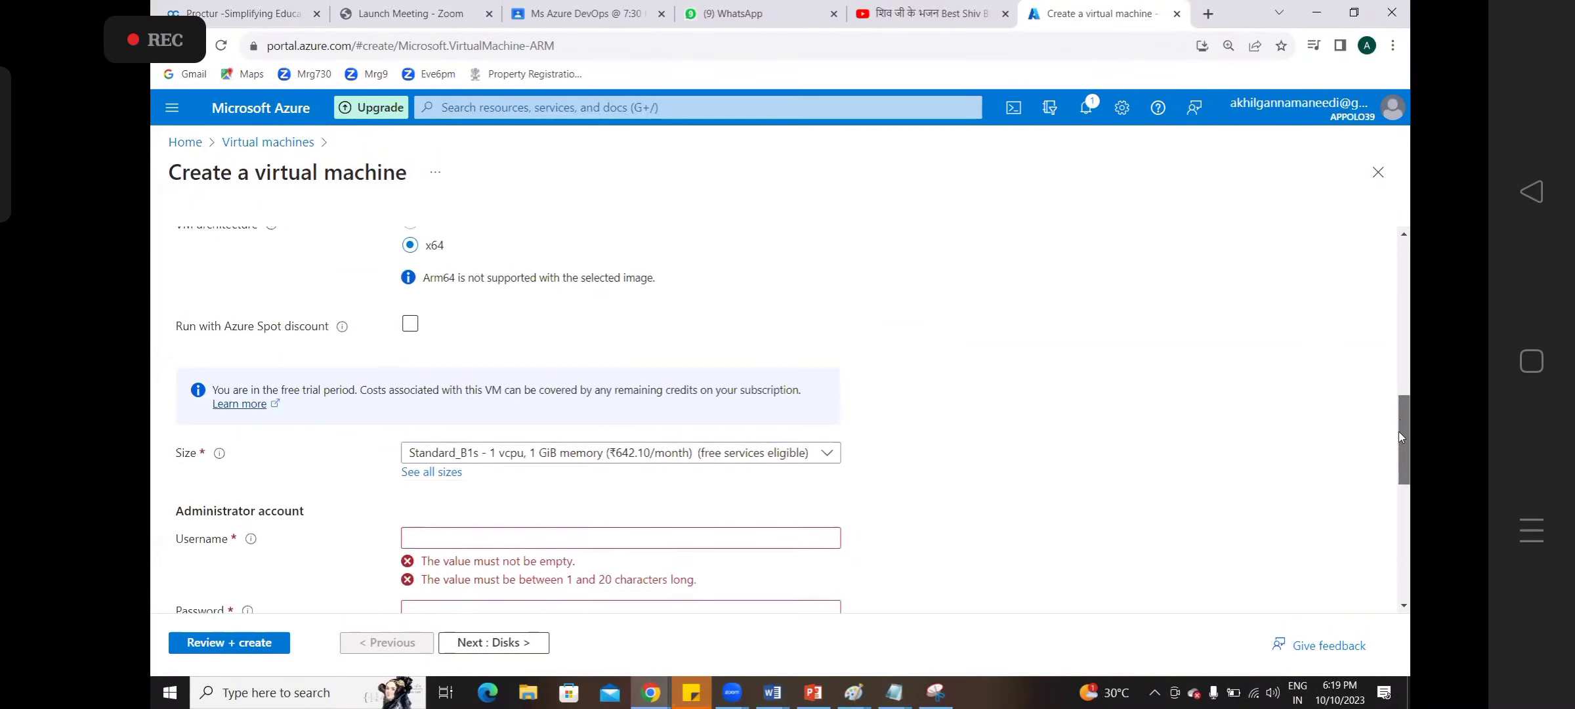
{"action": "scroll", "coordinate": [1387, 326], "scroll_direction": "up", "scroll_amount": 5}
{"action": "scroll", "coordinate": [1386, 326], "scroll_direction": "up", "scroll_amount": 2}
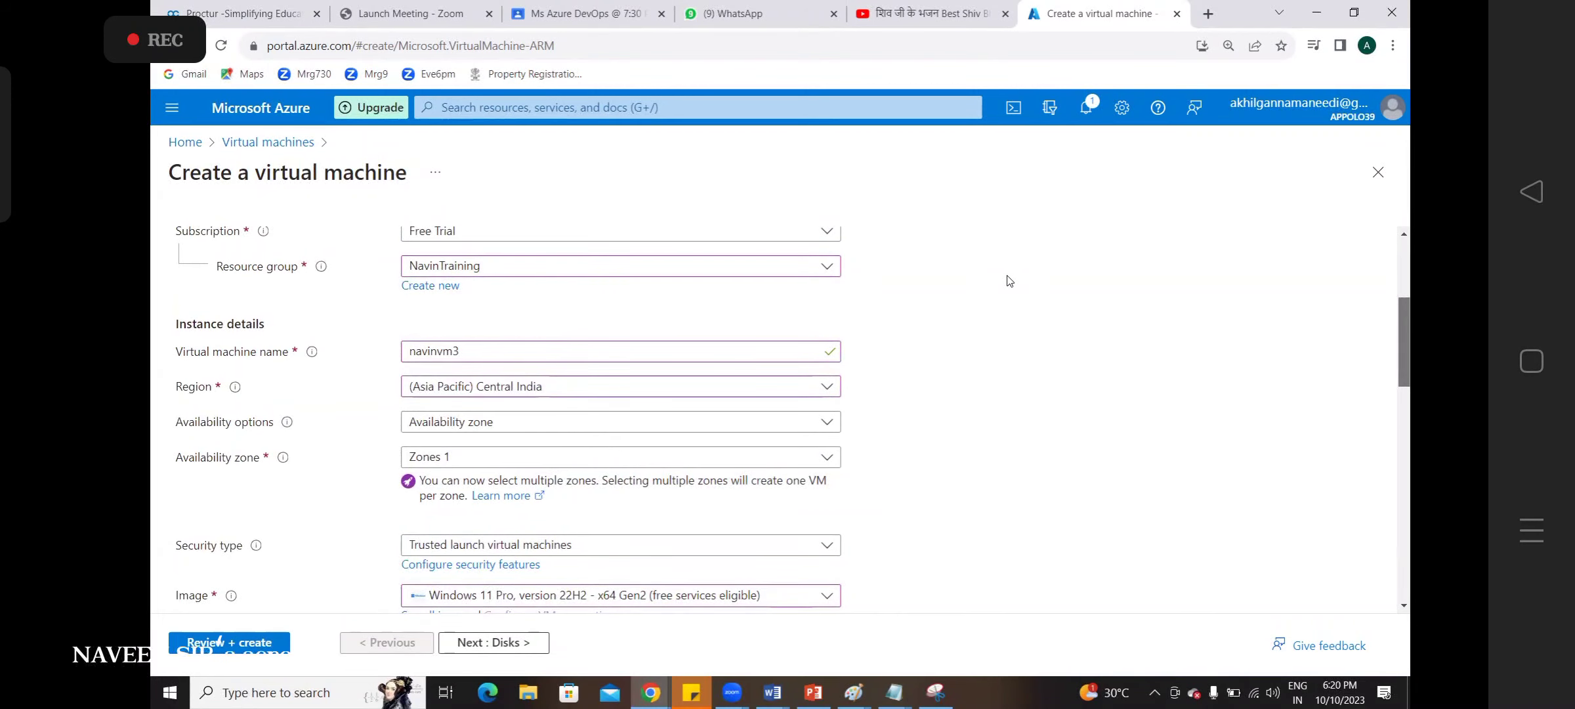
{"action": "left_click_drag", "start_coordinate": [1398, 329], "coordinate": [1400, 390]}
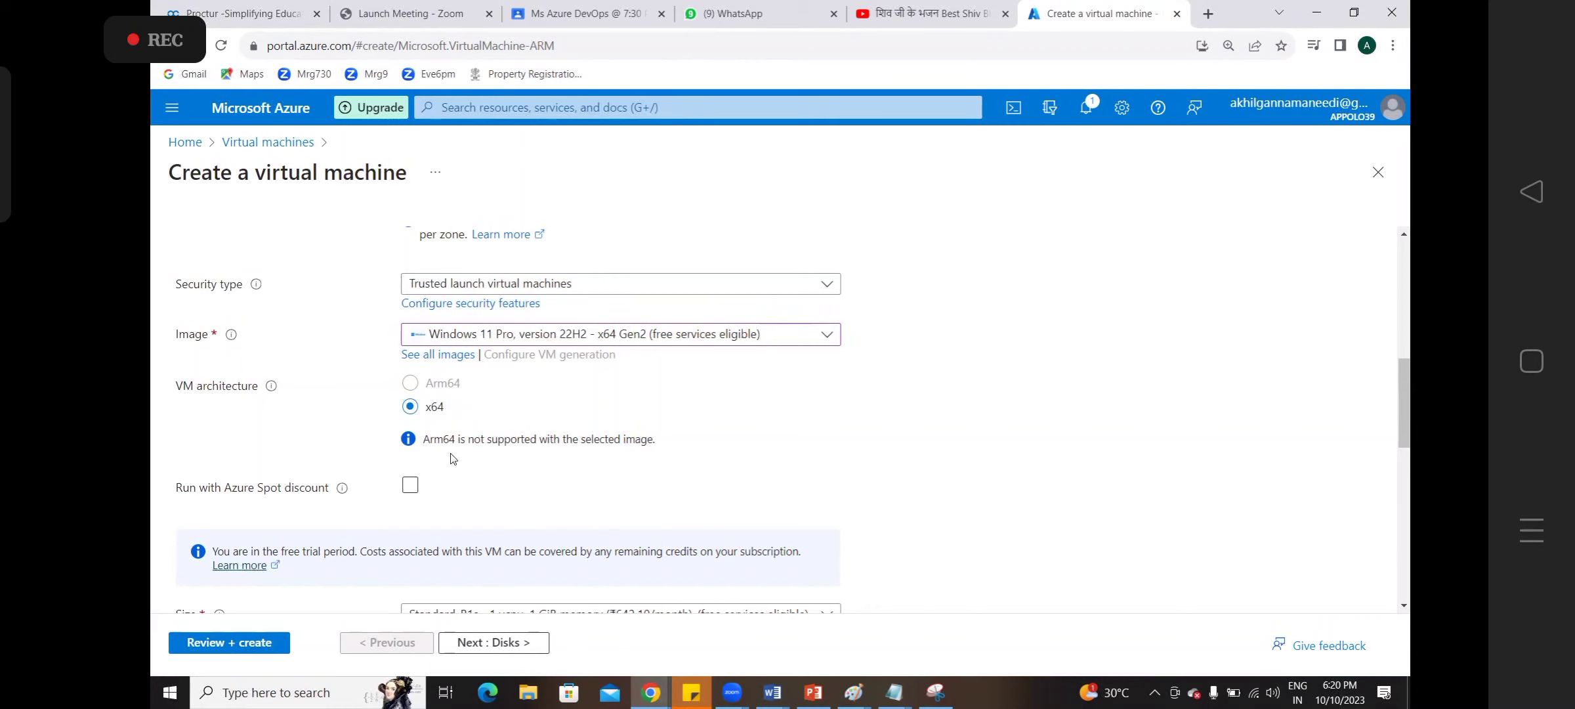
{"action": "left_click", "coordinate": [414, 487]}
{"action": "left_click_drag", "start_coordinate": [1399, 413], "coordinate": [1398, 472]}
{"action": "left_click", "coordinate": [496, 412]}
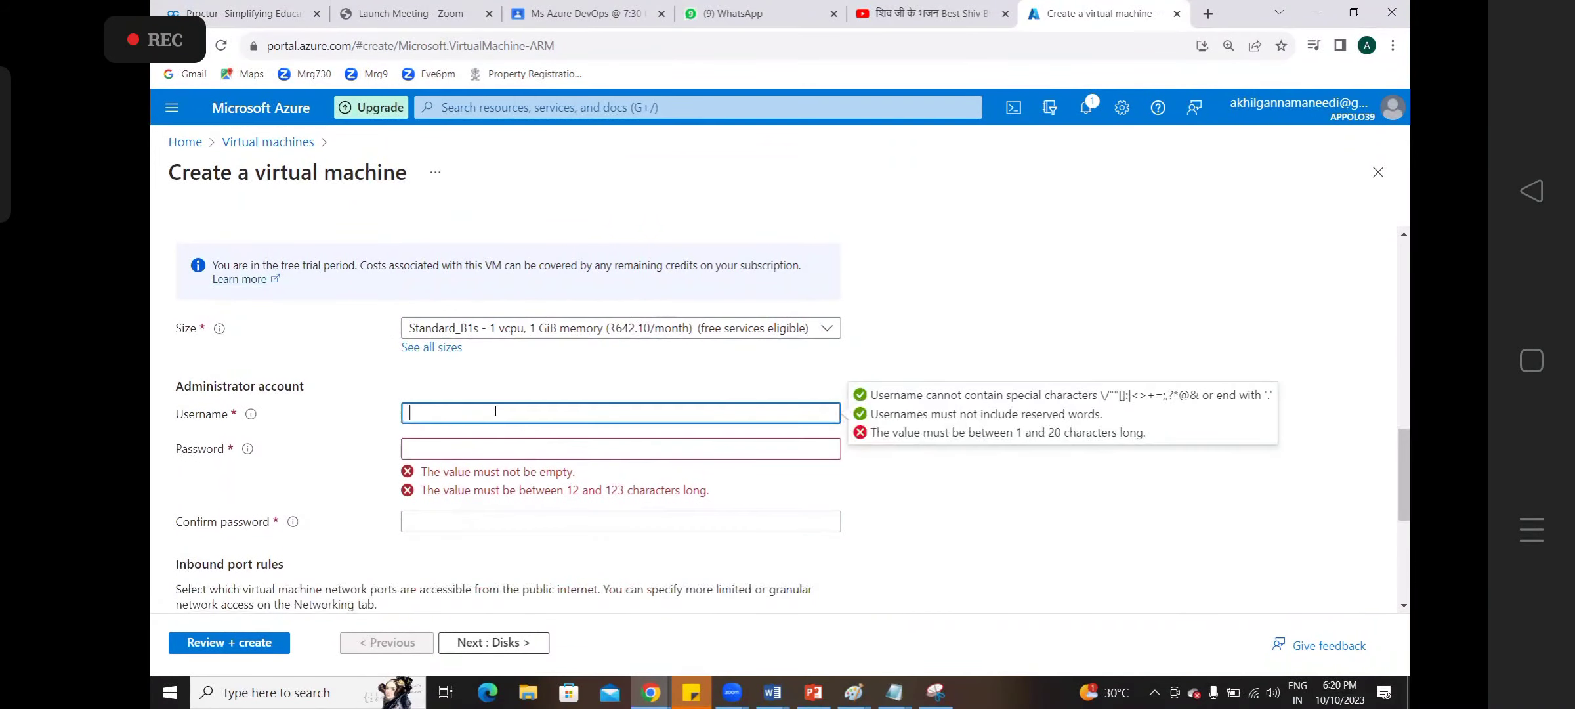
{"action": "left_click", "coordinate": [503, 332]}
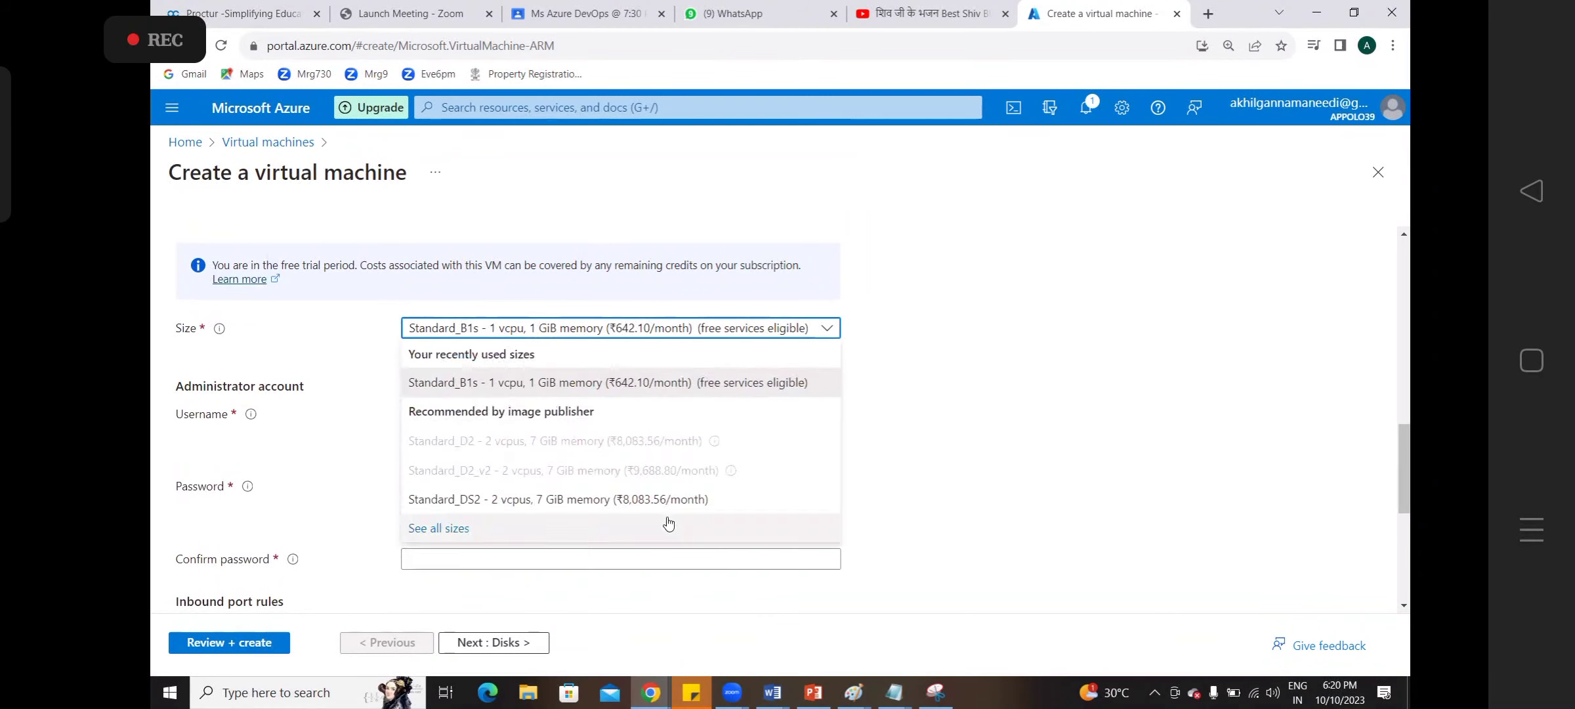
{"action": "left_click", "coordinate": [452, 529]}
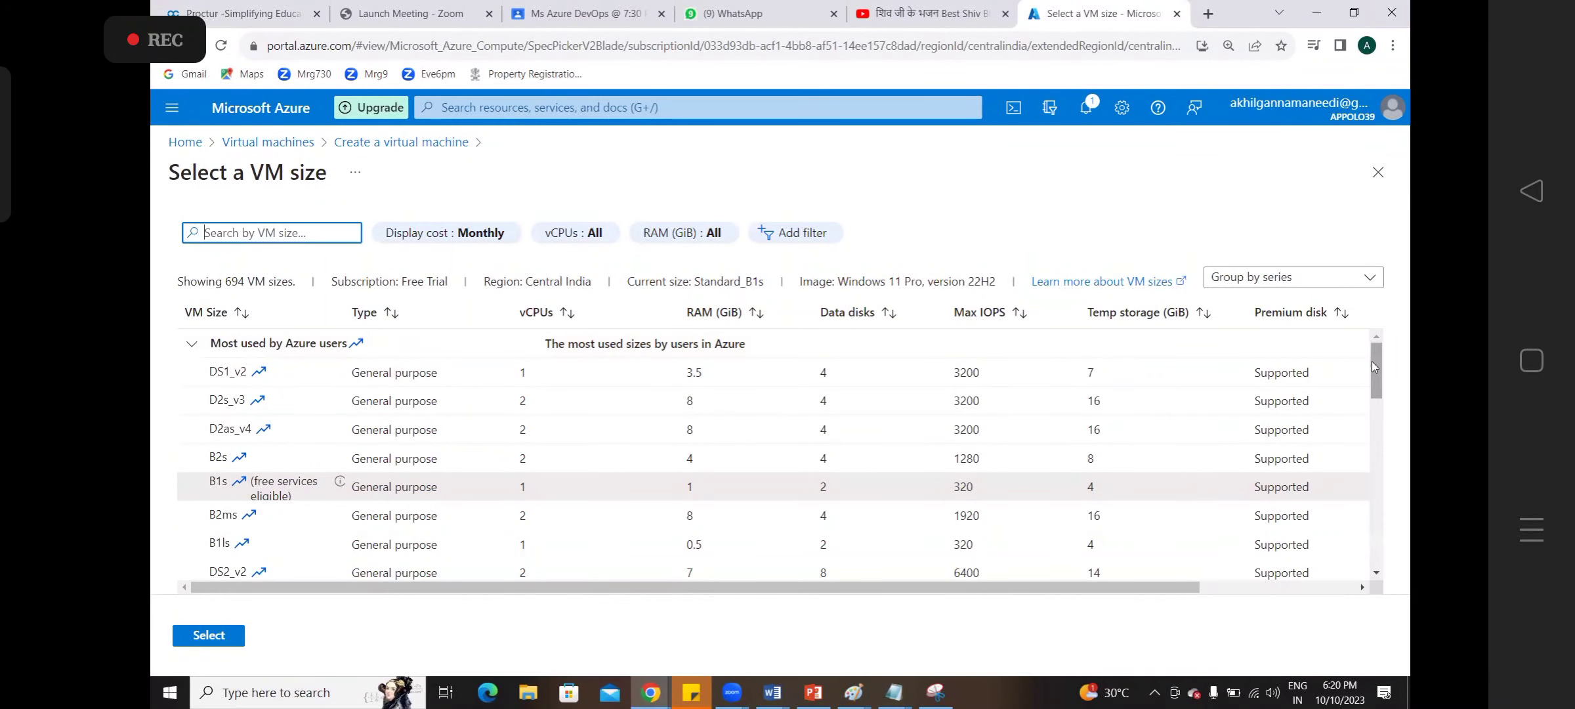
Select the D4s_v3 size with 4 vCPUs and 16 GiB RAM from the most used sizes and apply it
{"action": "scroll", "coordinate": [1375, 394], "scroll_direction": "down", "scroll_amount": 1}
{"action": "scroll", "coordinate": [1375, 393], "scroll_direction": "down", "scroll_amount": 2}
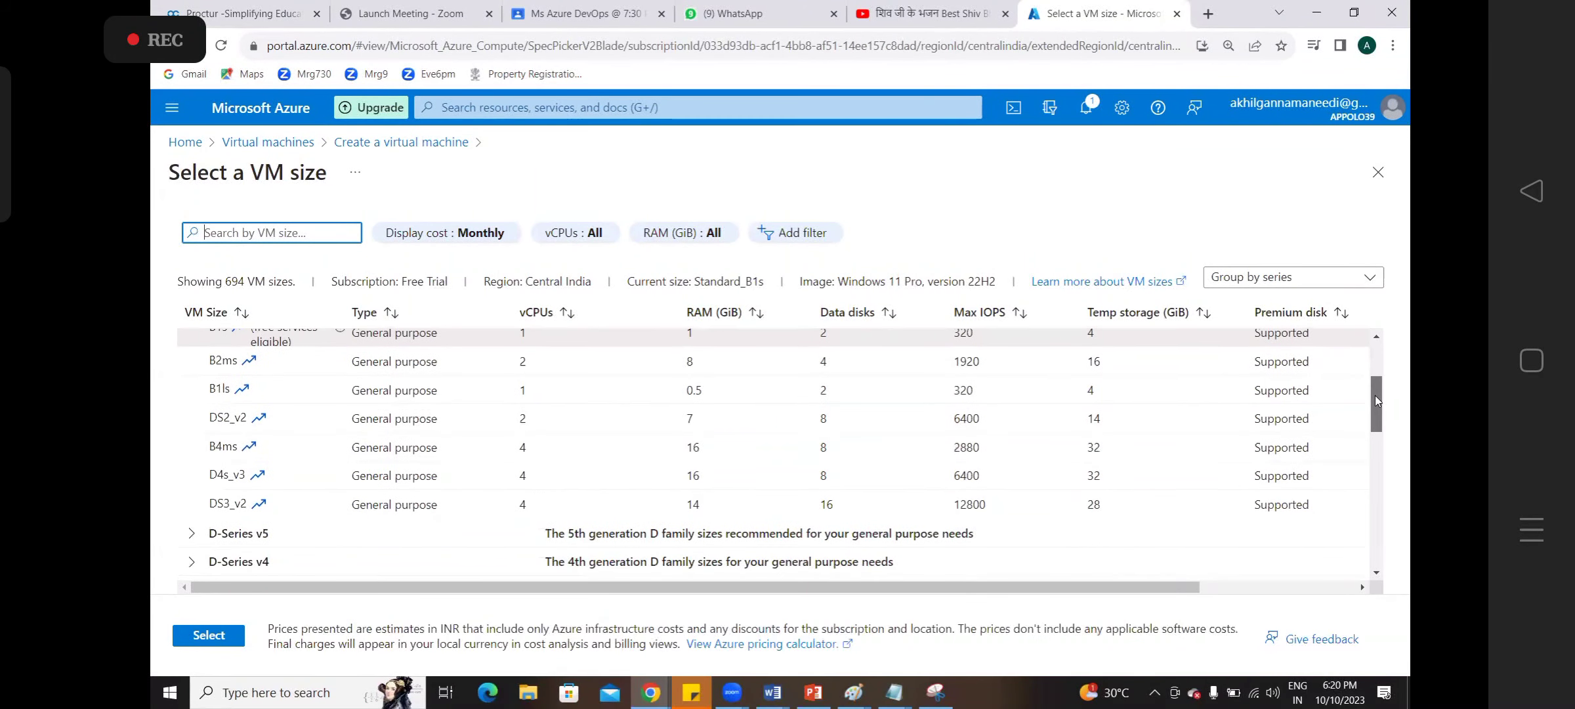
{"action": "scroll", "coordinate": [1374, 391], "scroll_direction": "up", "scroll_amount": 1}
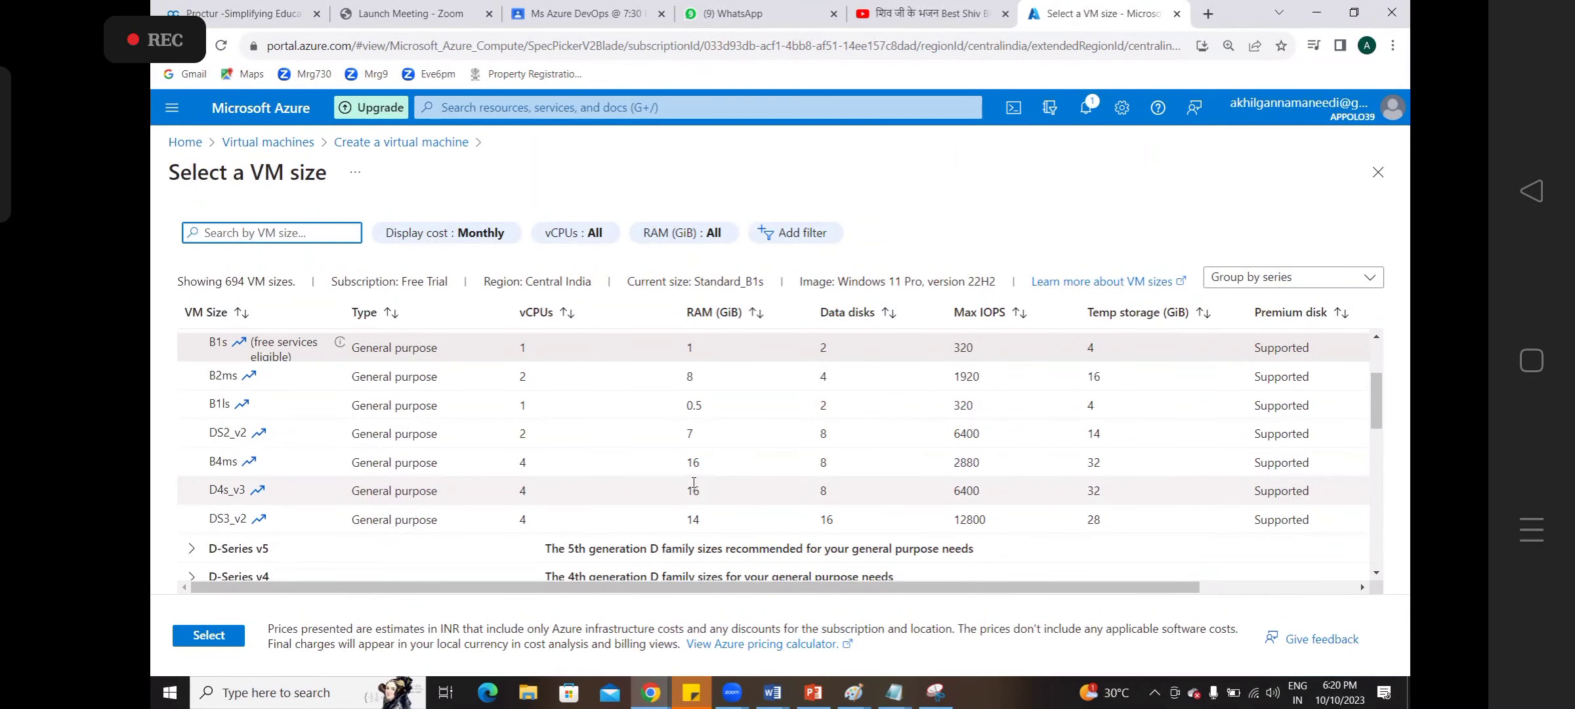
{"action": "left_click_drag", "start_coordinate": [686, 462], "coordinate": [699, 490]}
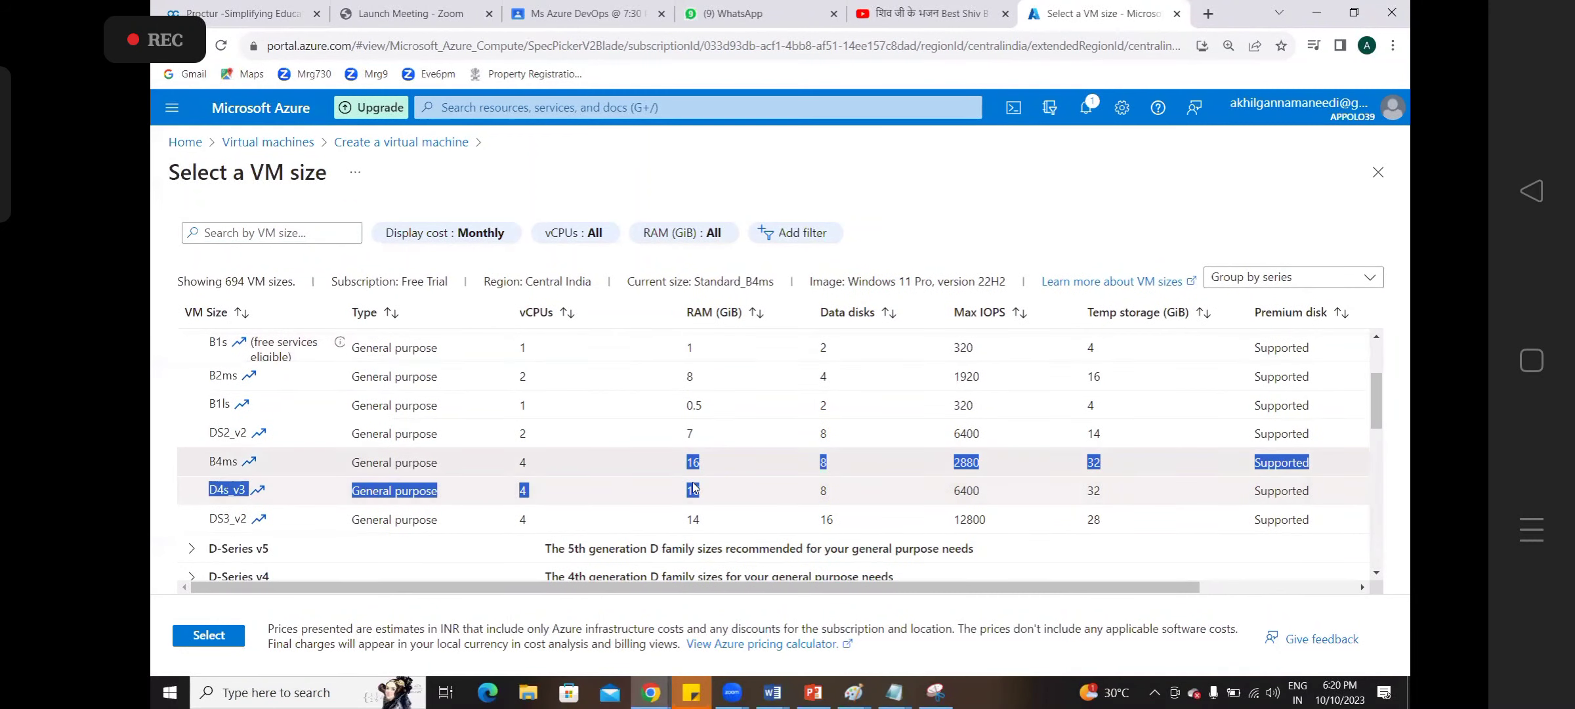
{"action": "left_click", "coordinate": [664, 493]}
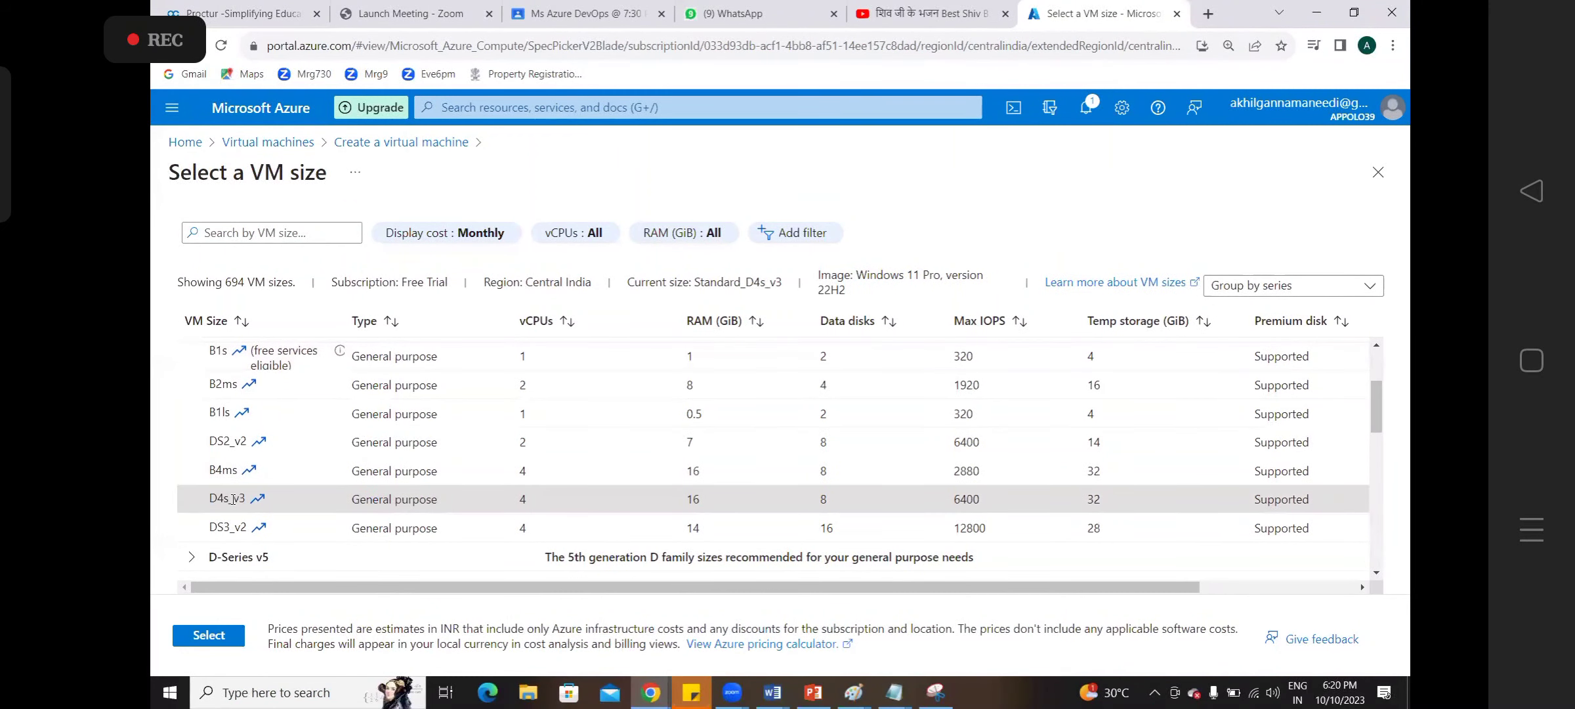
{"action": "left_click", "coordinate": [219, 636]}
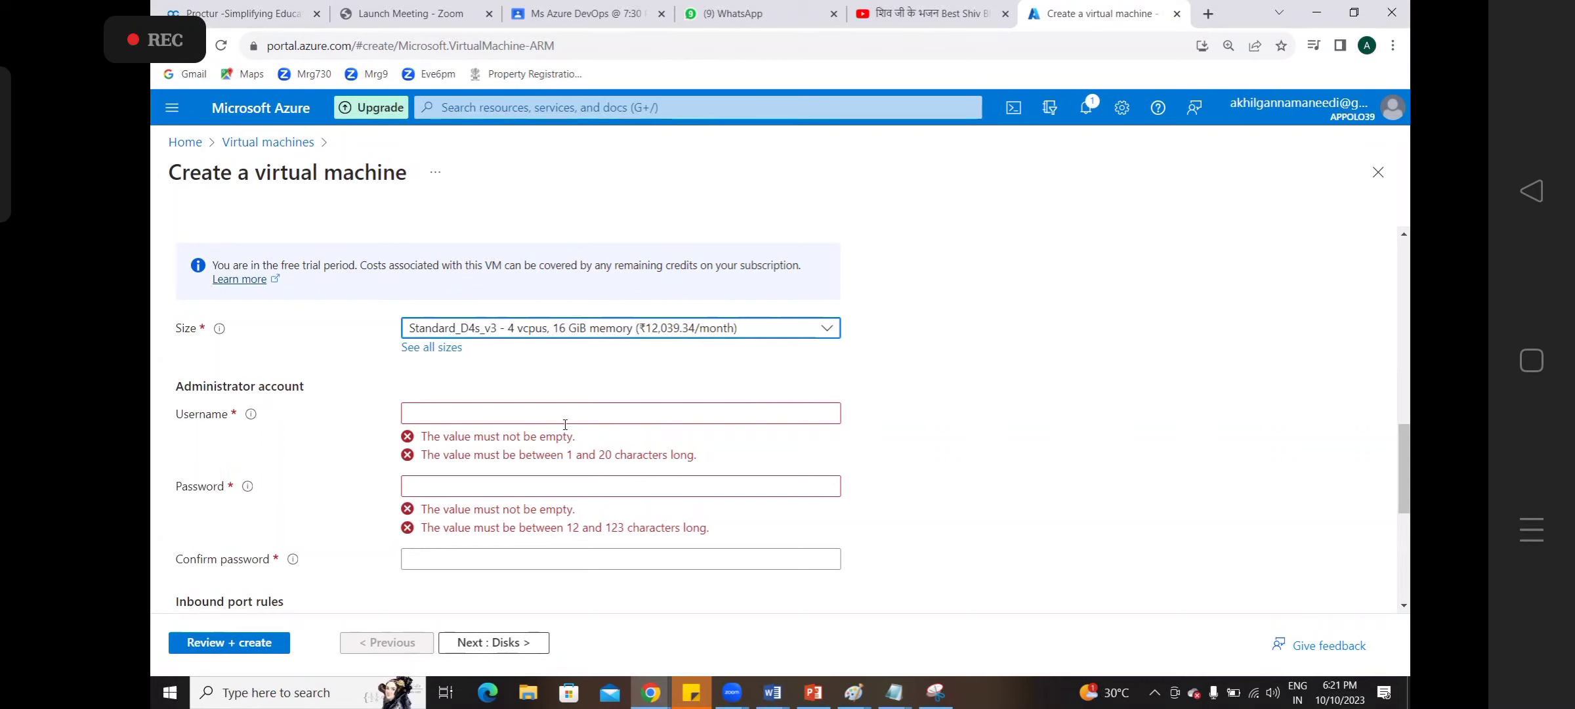
Set the administrator account's username to navinvmlogin3
{"action": "left_click", "coordinate": [536, 411]}
{"action": "type", "text": "navi"}
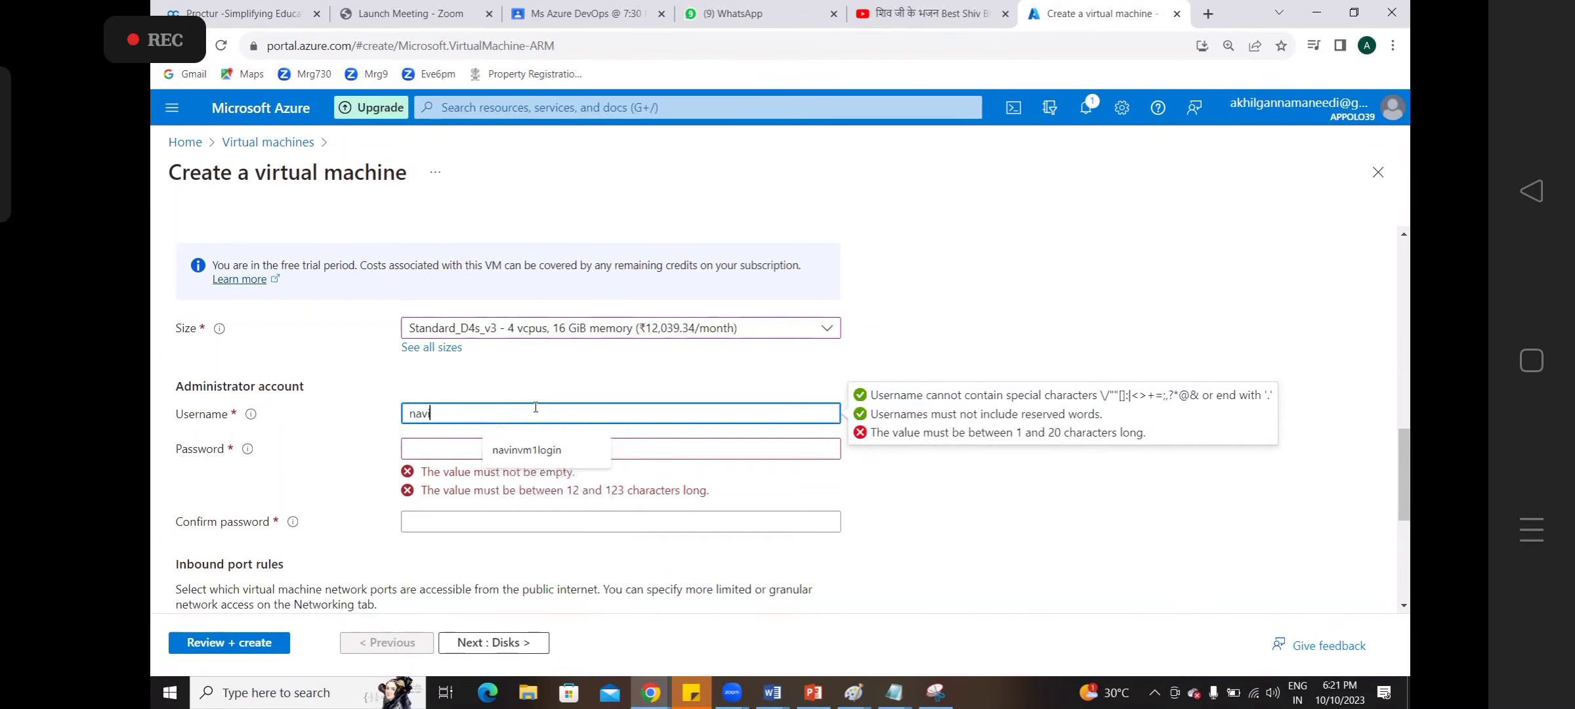
{"action": "type", "text": "nvmlogi"}
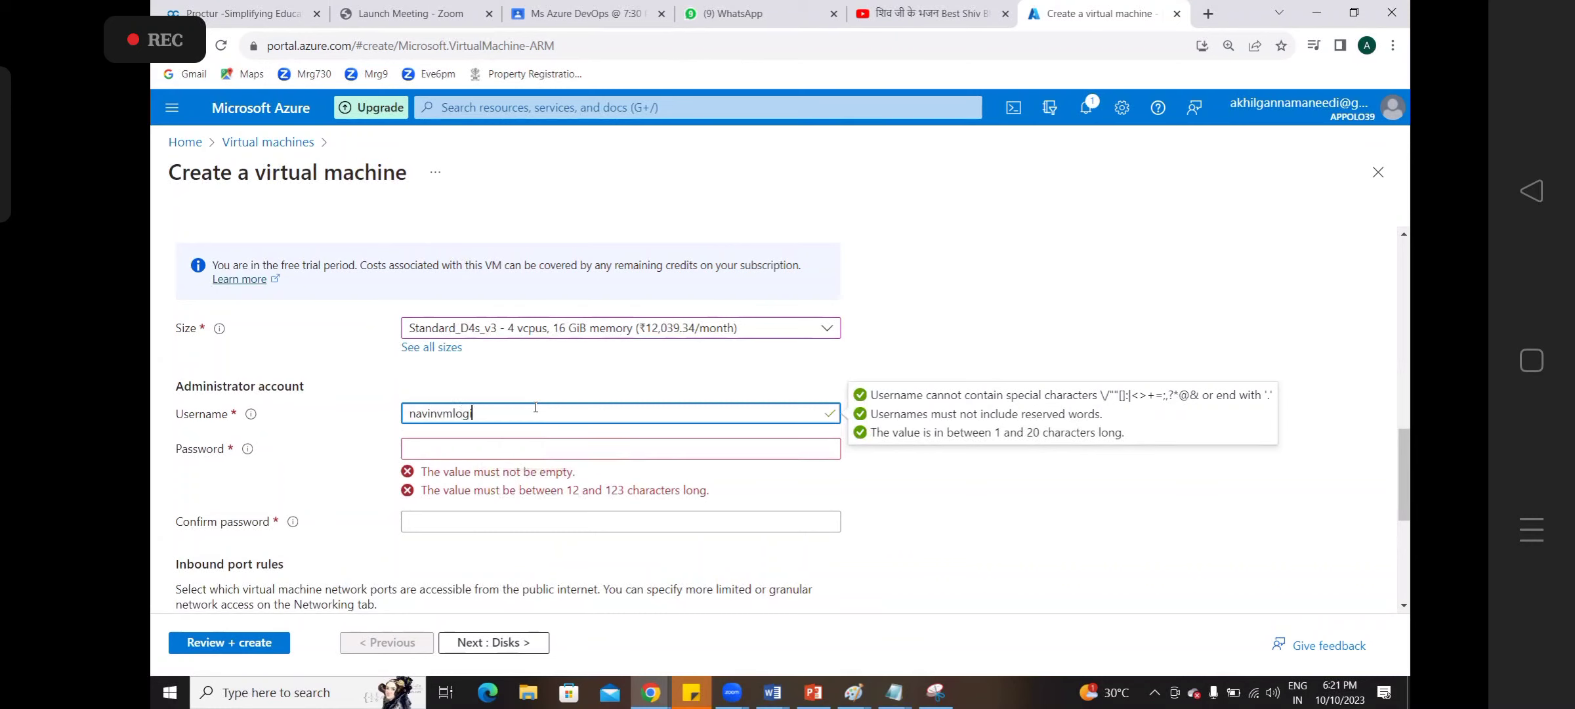
{"action": "type", "text": "n3"}
Copy the administrator username into Sticky Notes in place of the noted Windows username, and delete the old login line above it
{"action": "key", "text": "ctrl+a"}
{"action": "key", "text": "ctrl+c"}
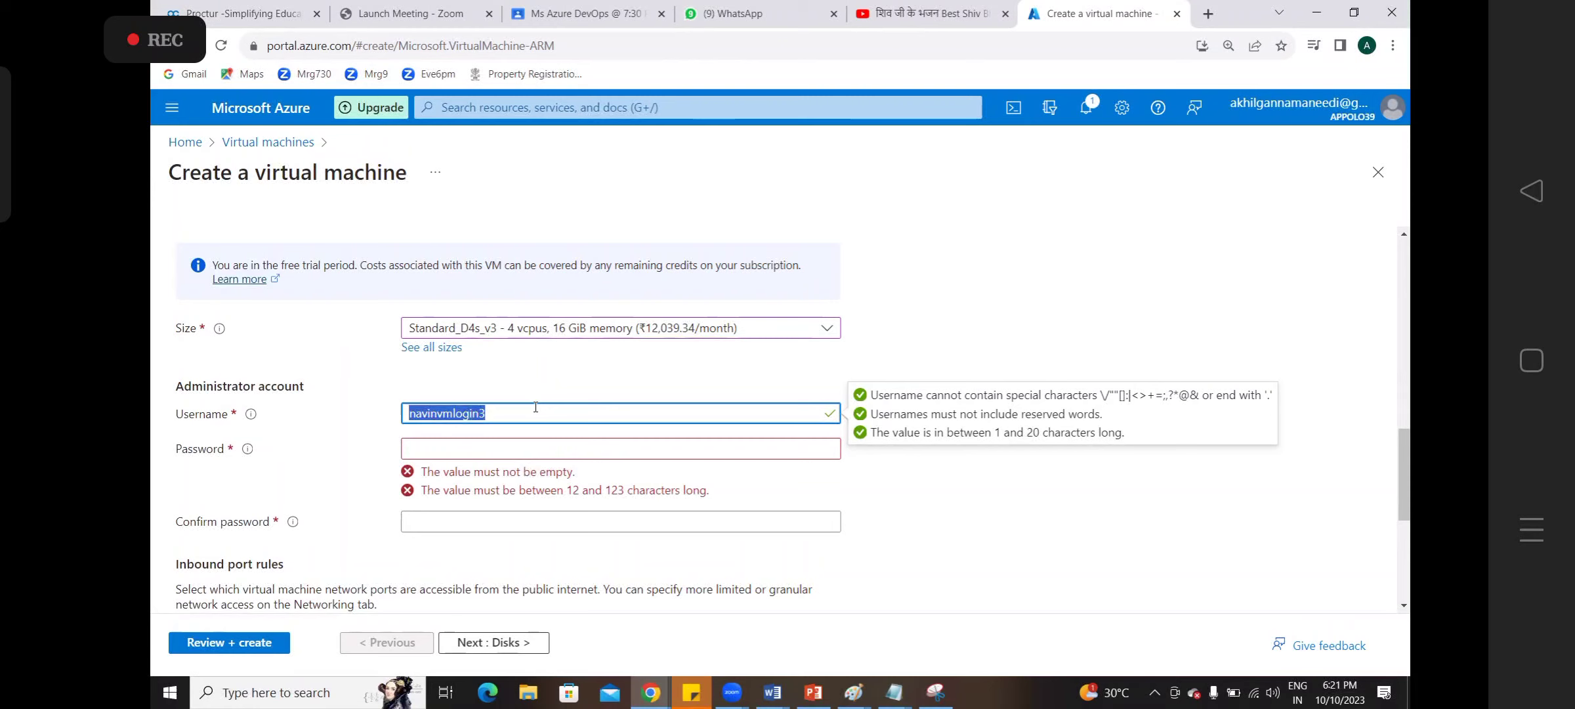
{"action": "left_click", "coordinate": [683, 706]}
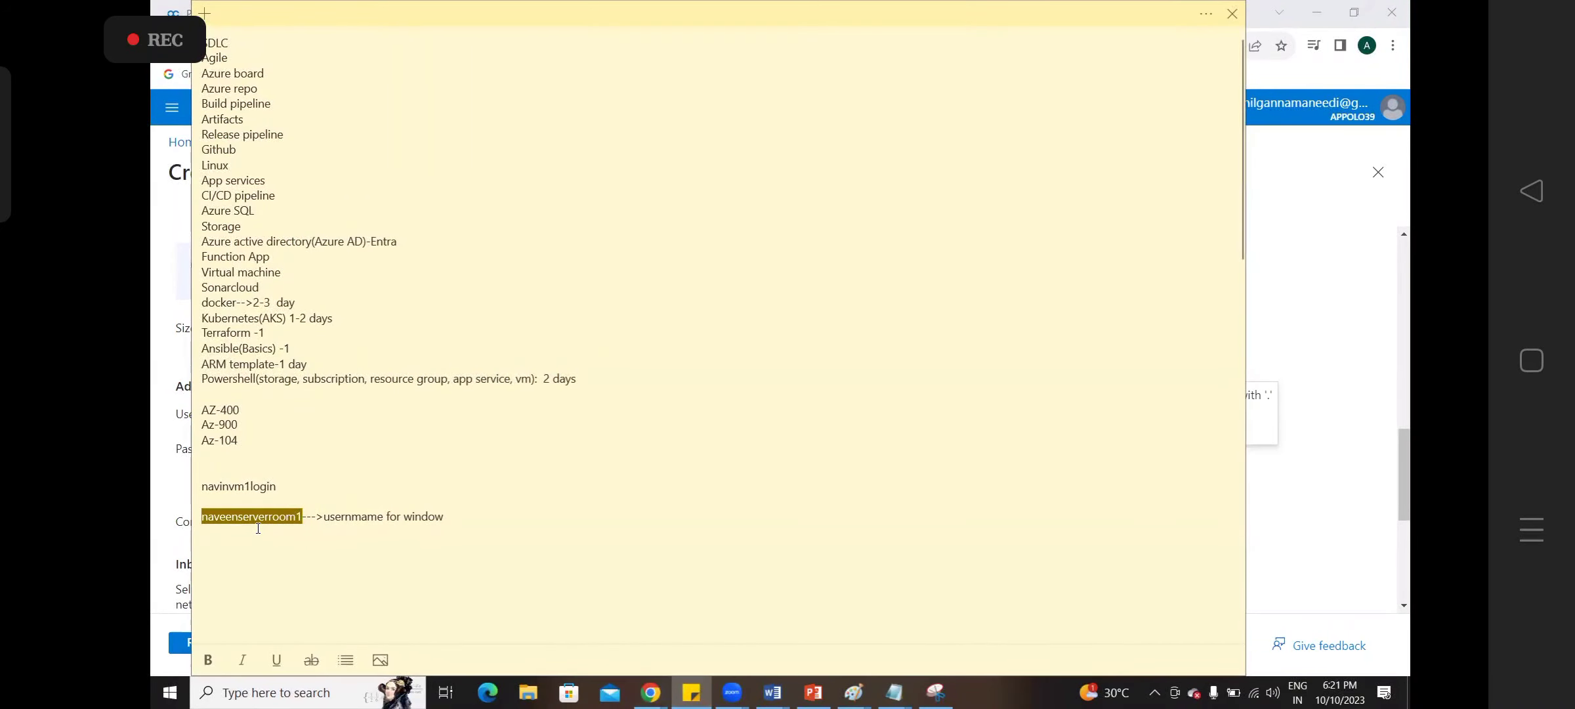
{"action": "key", "text": "ctrl+v"}
{"action": "left_click_drag", "start_coordinate": [200, 502], "coordinate": [176, 473]}
{"action": "key", "text": "BackSpace"}
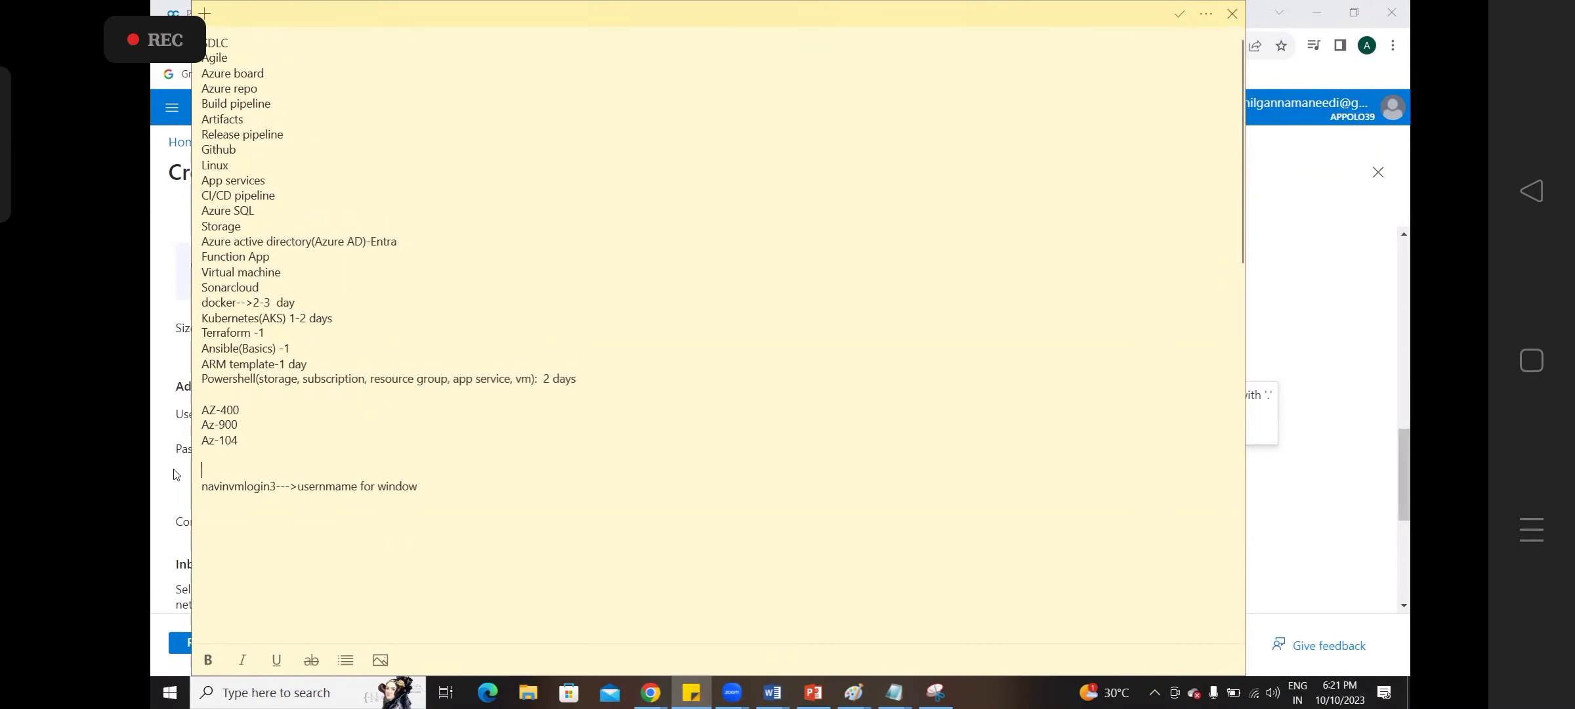
Switch back to the Azure portal and enter the administrator account's password, repeating it in the confirmation field
{"action": "key", "text": "alt+Tab"}
{"action": "left_click", "coordinate": [444, 448]}
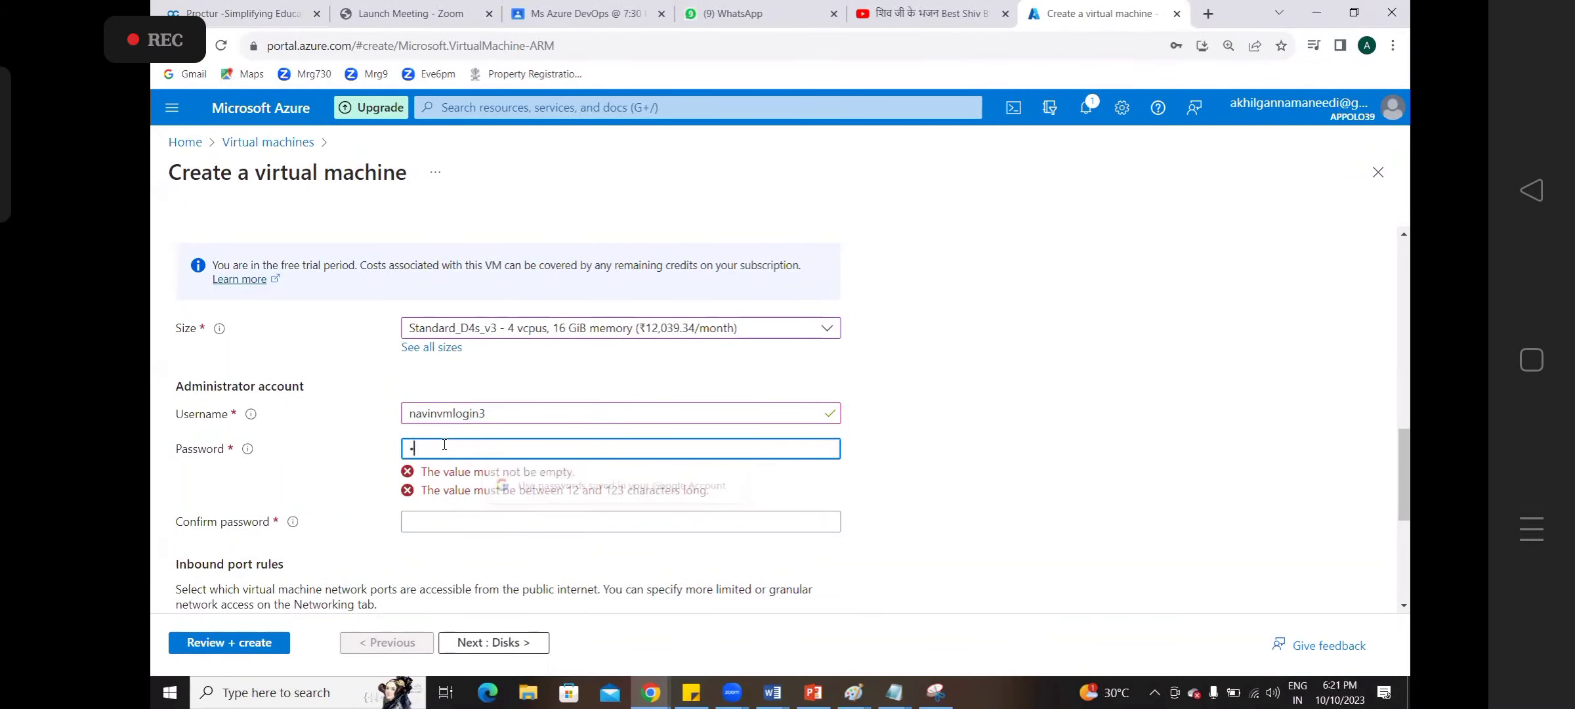
{"action": "type", "text": "••••••"}
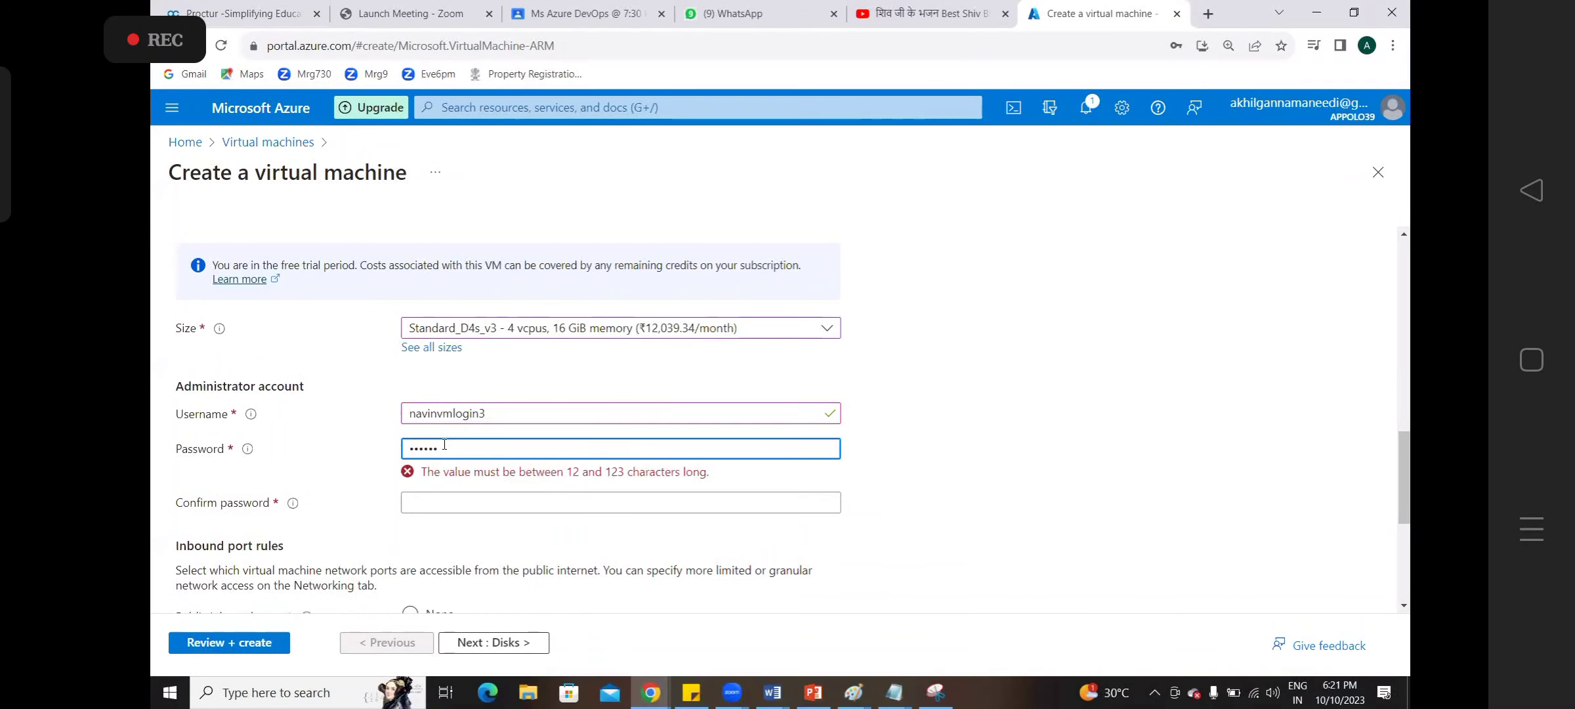
{"action": "type", "text": "••••••"}
{"action": "key", "text": "Tab"}
{"action": "type", "text": "•••••"}
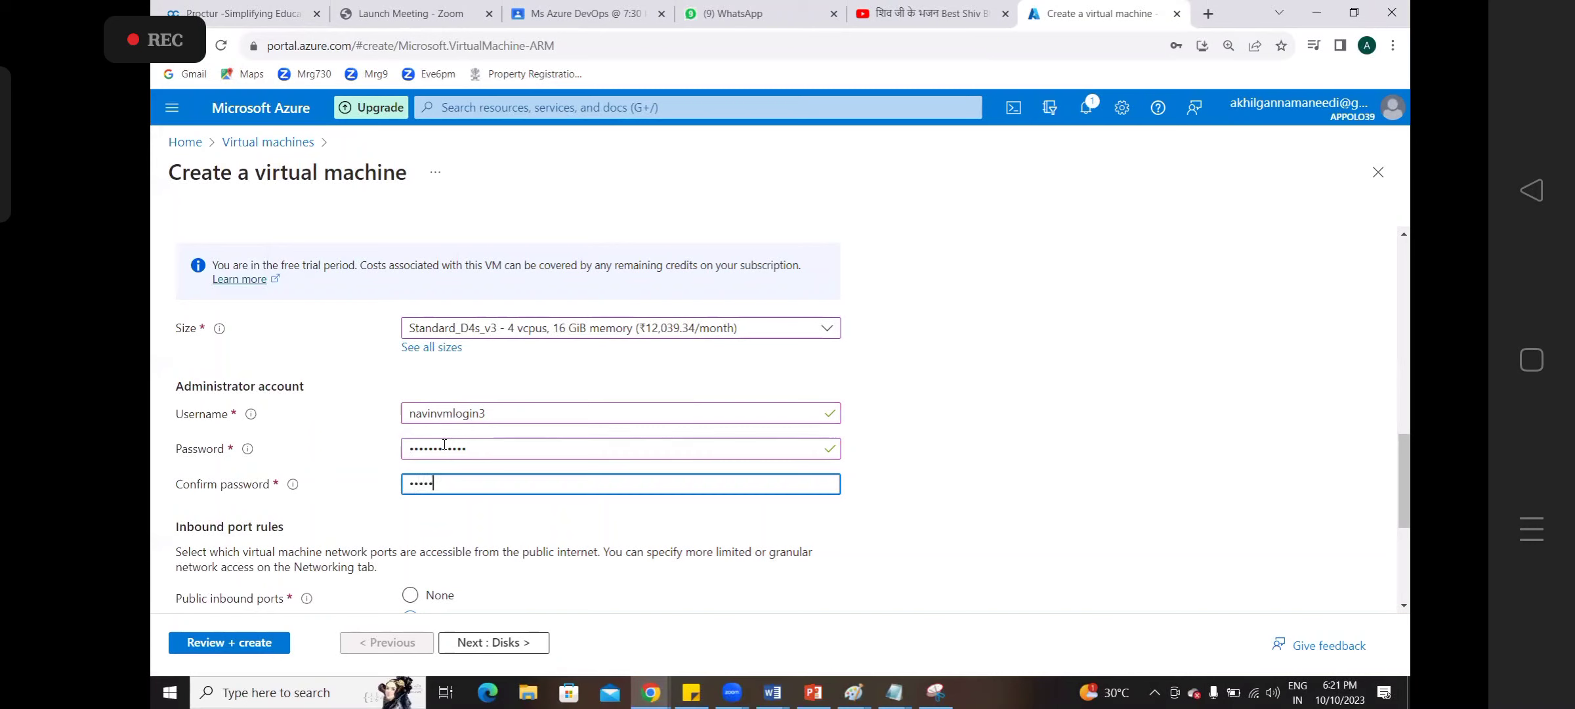
{"action": "type", "text": "•••••••"}
Proceed through the remaining virtual machine settings to the final review and create the virtual machine
{"action": "scroll", "coordinate": [1403, 456], "scroll_direction": "down", "scroll_amount": 3}
{"action": "scroll", "coordinate": [333, 475], "scroll_direction": "down", "scroll_amount": 1}
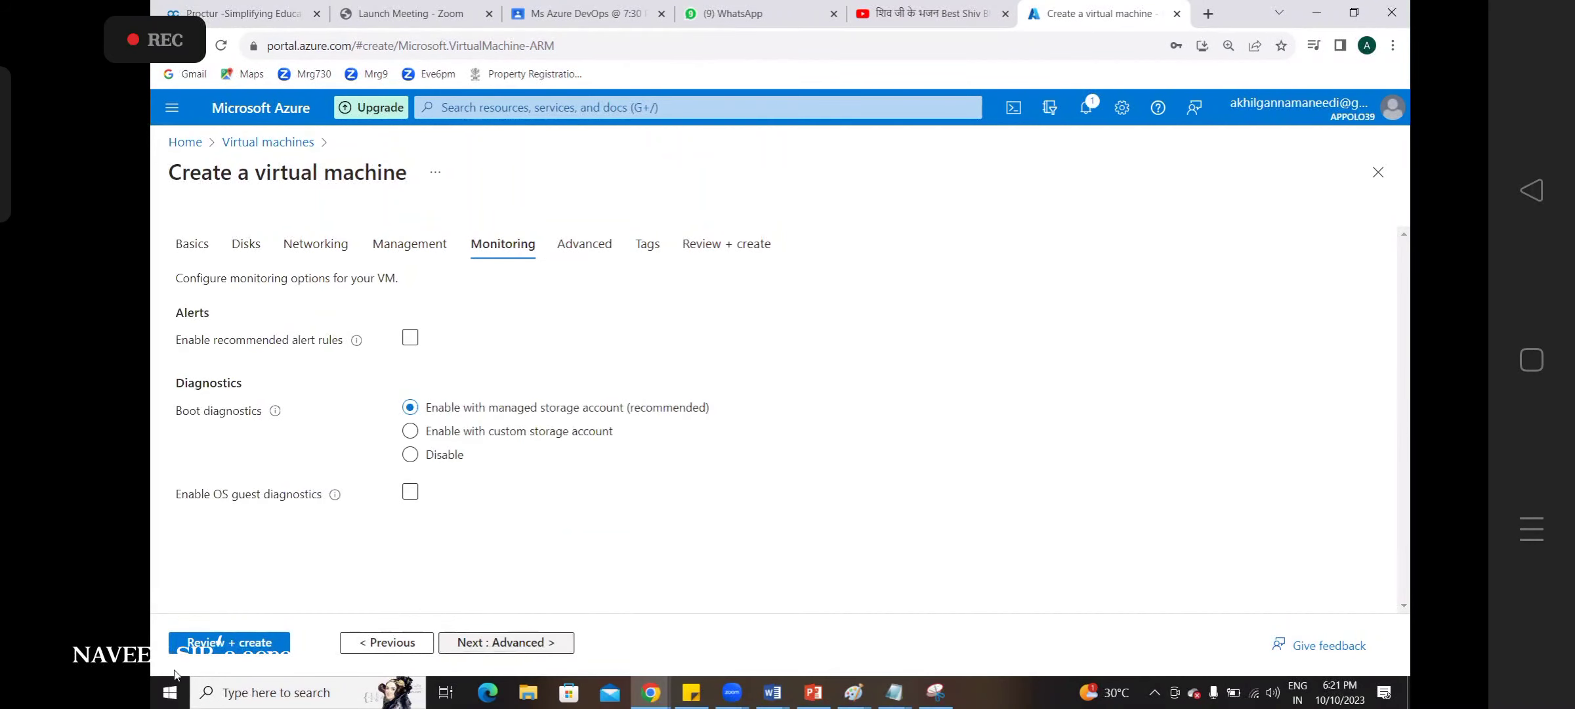
{"action": "left_click", "coordinate": [202, 644]}
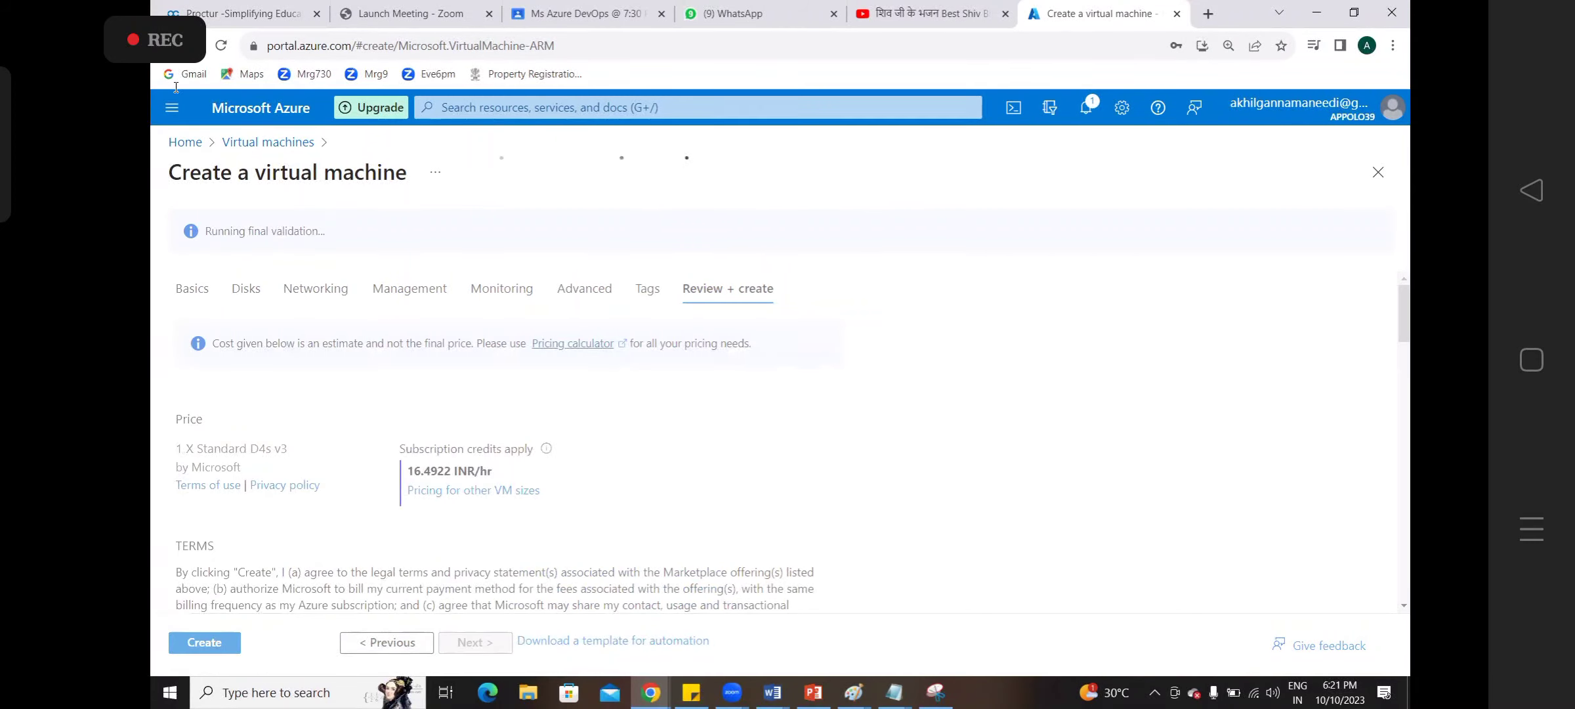
{"action": "left_click", "coordinate": [204, 642]}
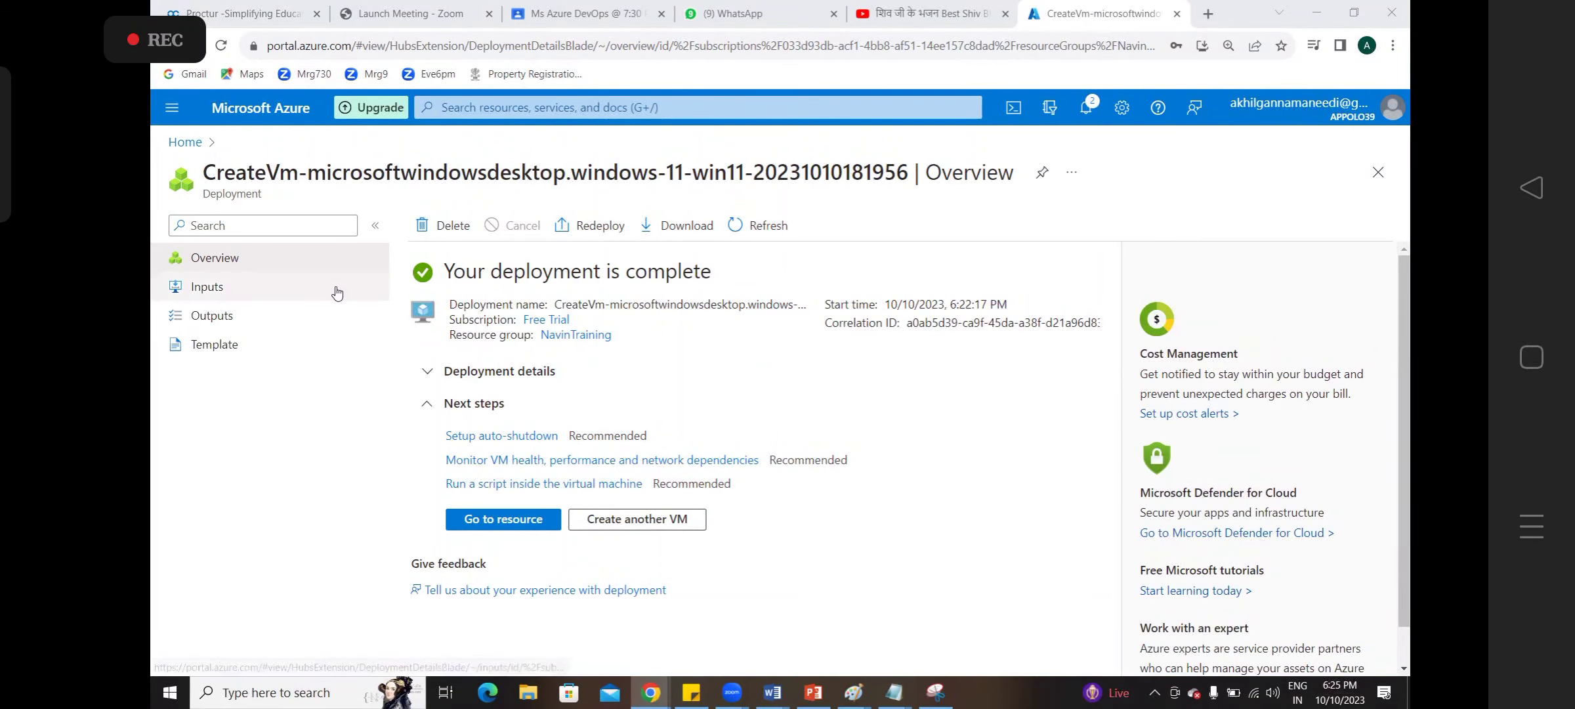
Go to the deployed navinvm3 resource, view its Native RDP connection setup, and close the setup
{"action": "left_click", "coordinate": [540, 532]}
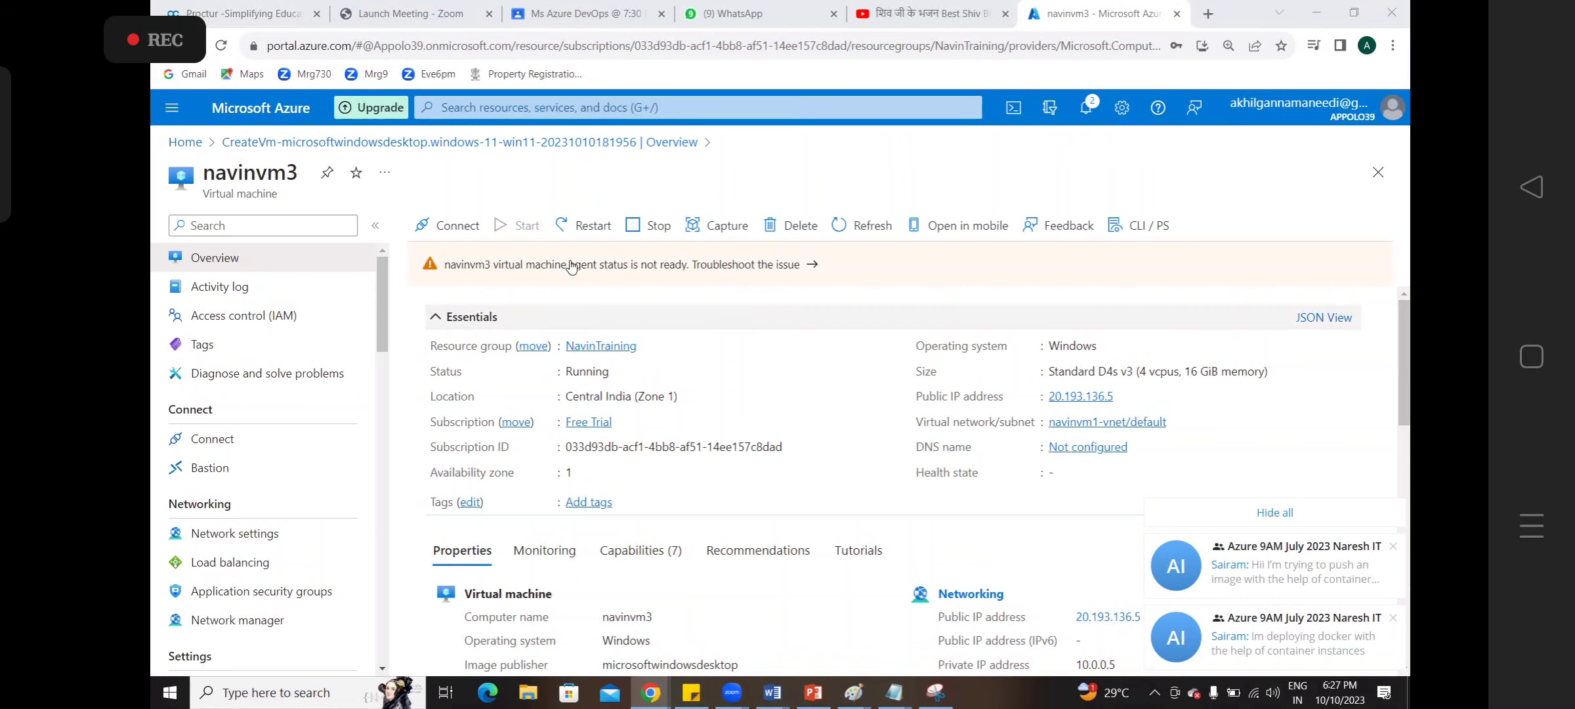
{"action": "left_click", "coordinate": [446, 229]}
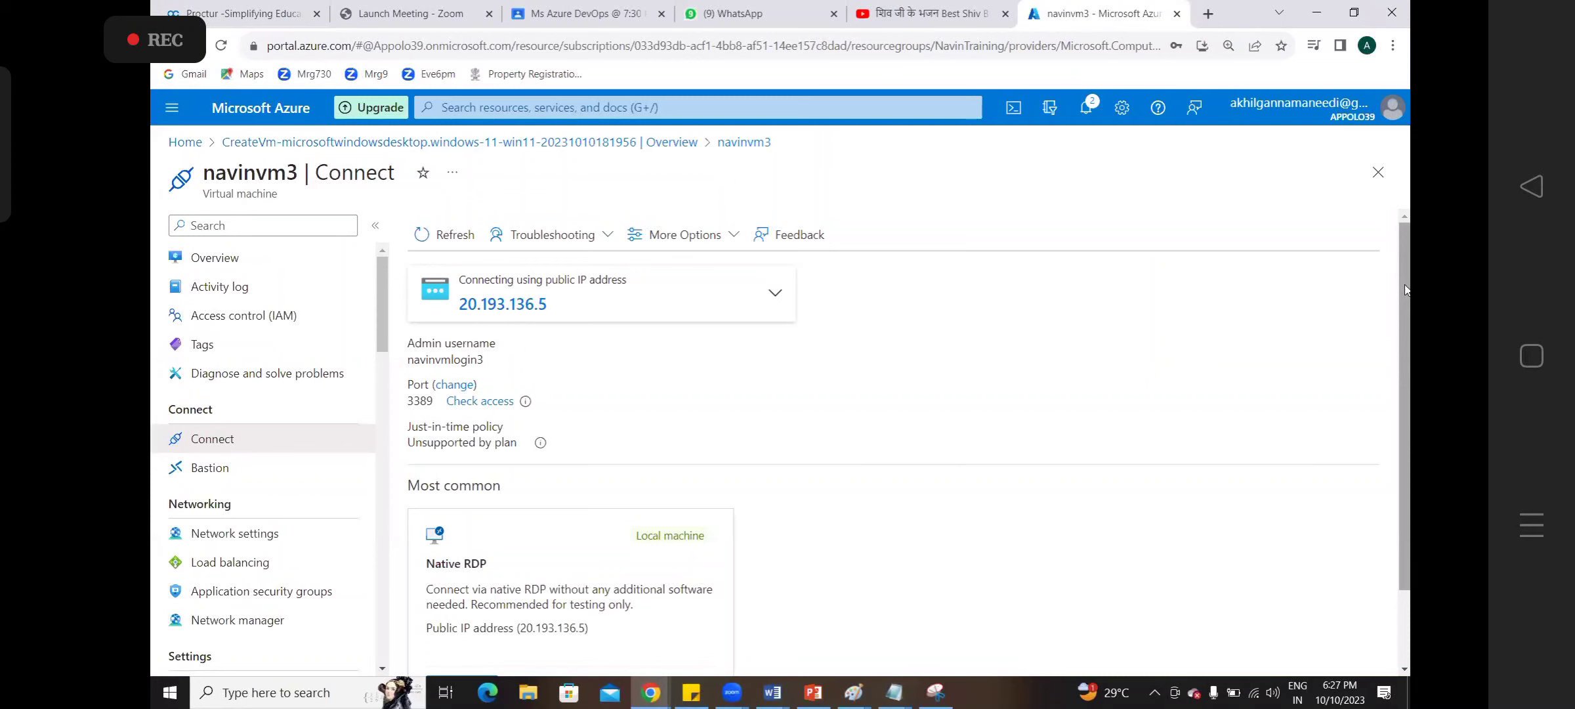
{"action": "left_click_drag", "start_coordinate": [1396, 321], "coordinate": [1394, 384]}
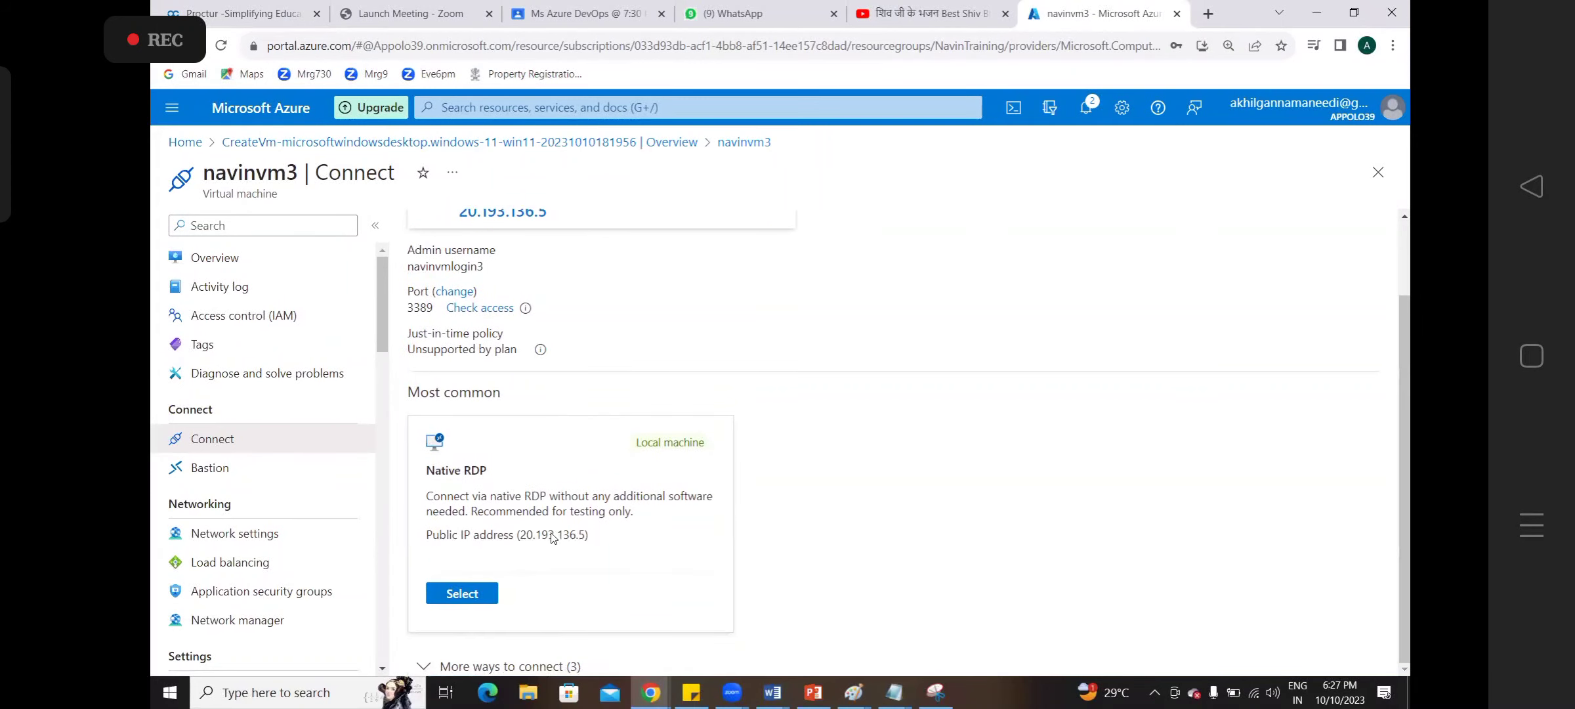
{"action": "left_click", "coordinate": [449, 602]}
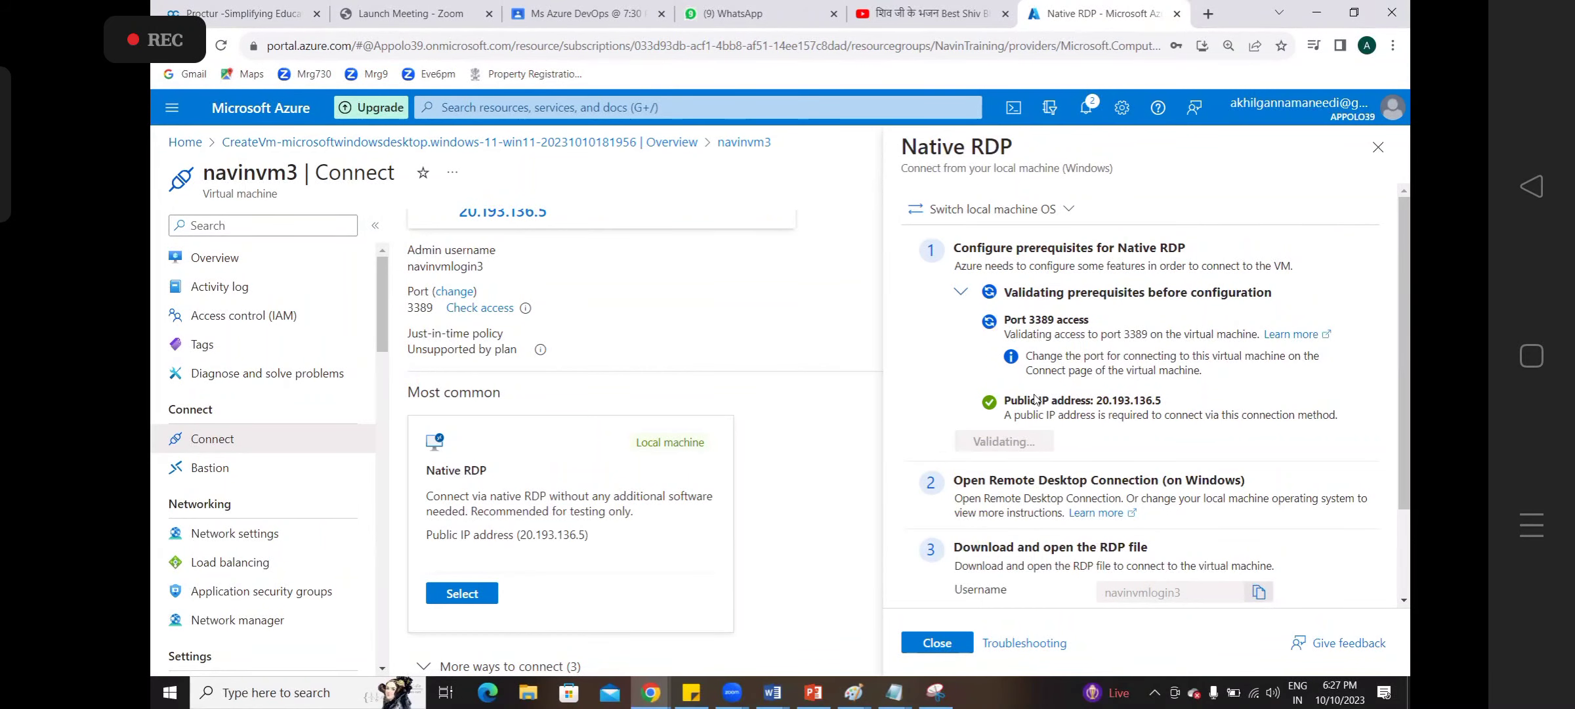
{"action": "left_click", "coordinate": [923, 645]}
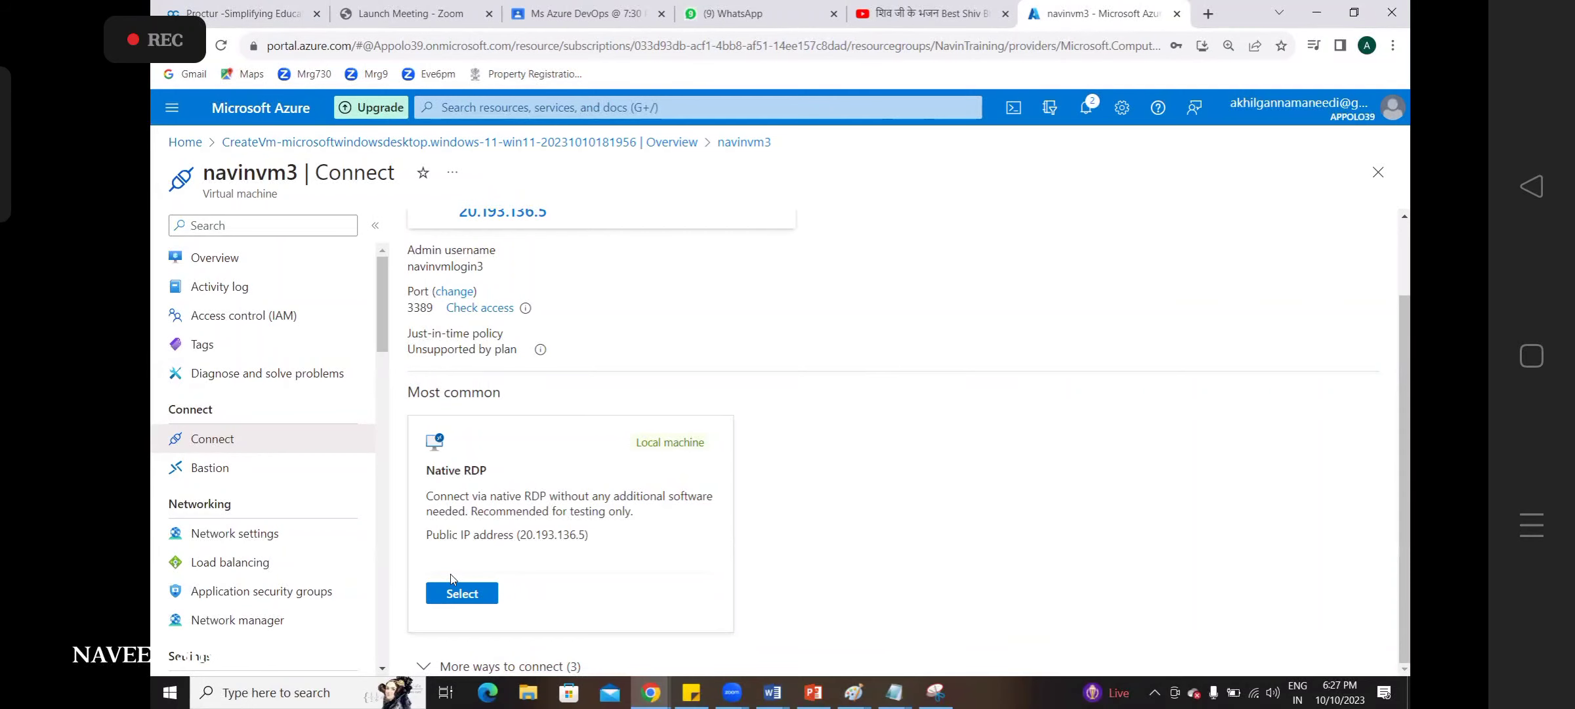
Reopen the Native RDP setup, download and open the RDP file, and connect despite the unknown publisher
{"action": "left_click", "coordinate": [458, 595]}
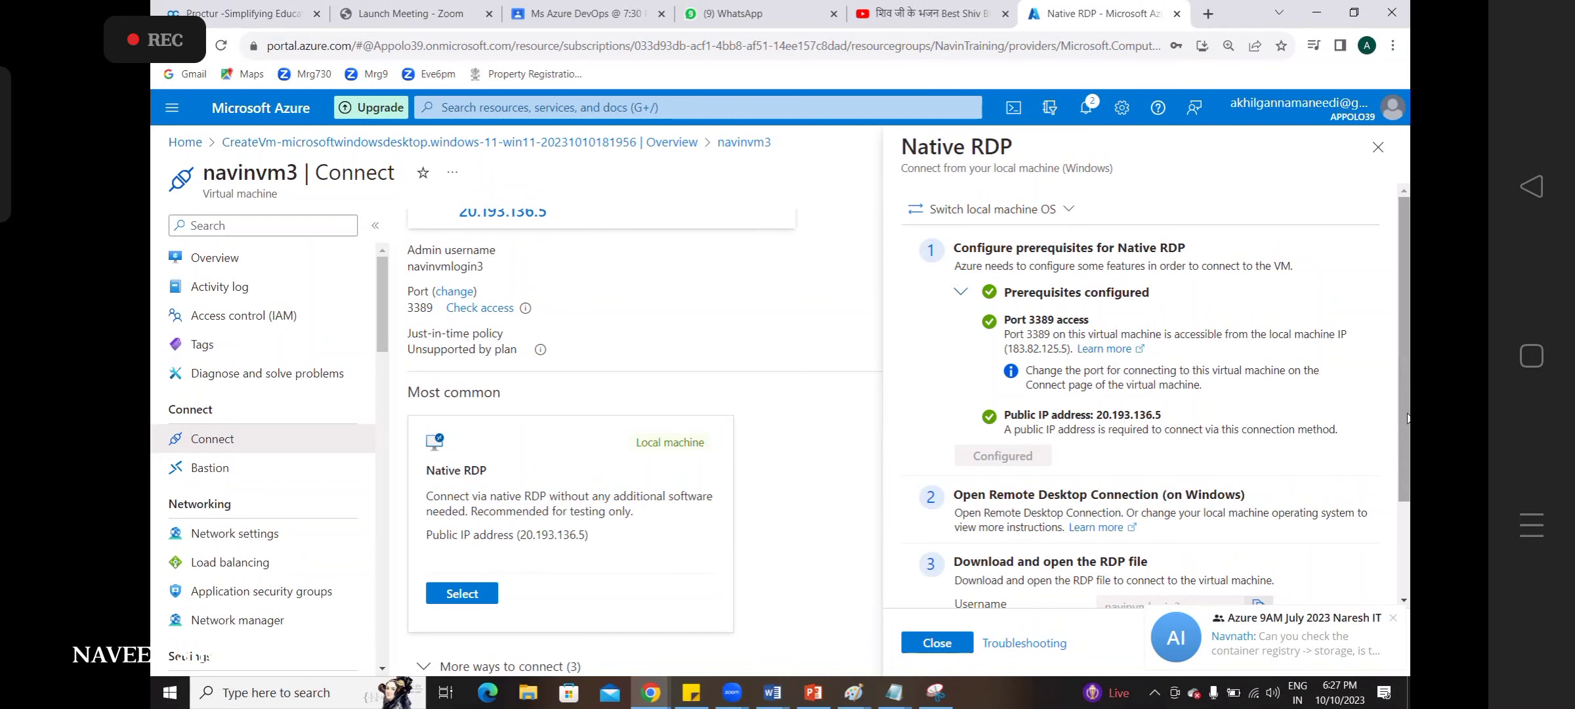
{"action": "left_click_drag", "start_coordinate": [1406, 418], "coordinate": [1389, 532]}
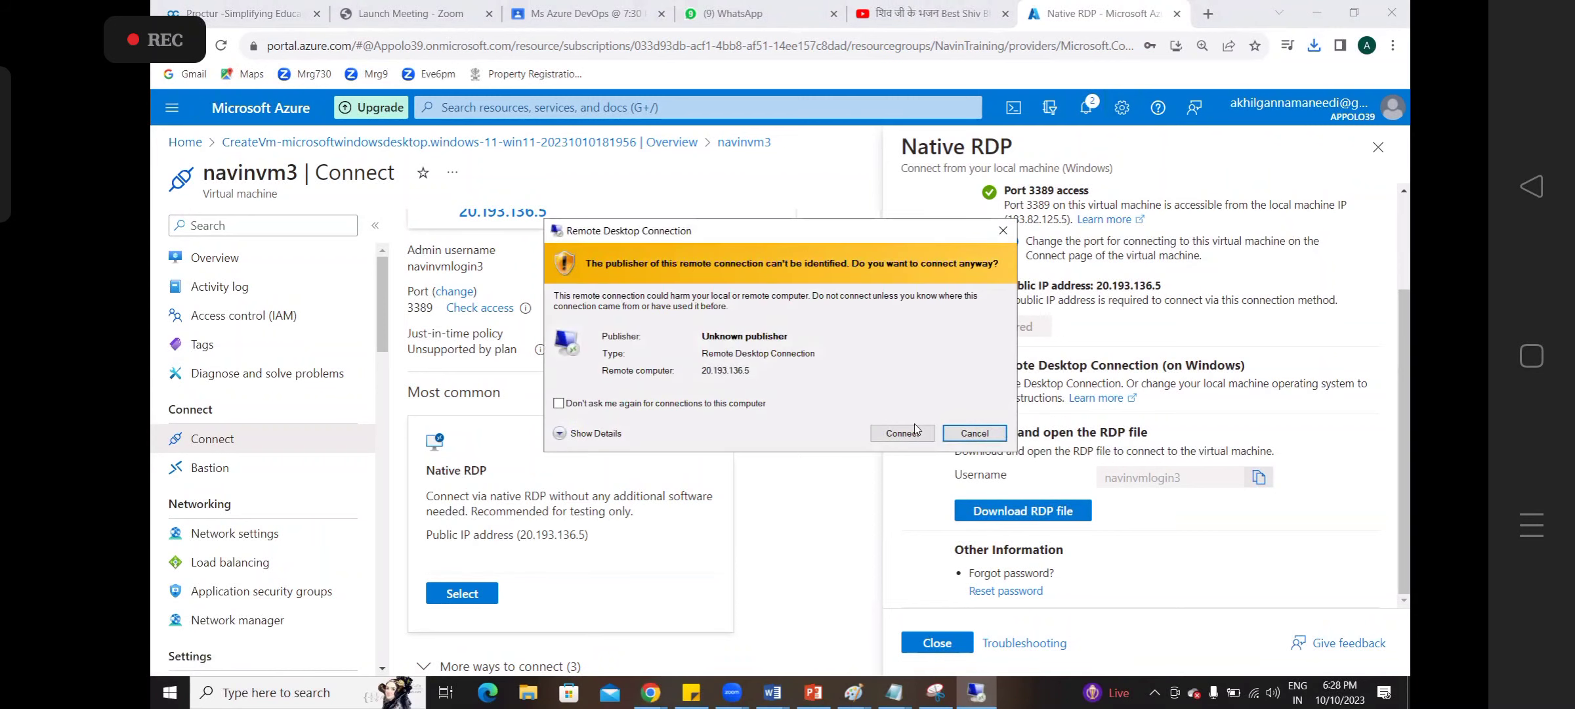
{"action": "left_click", "coordinate": [910, 433]}
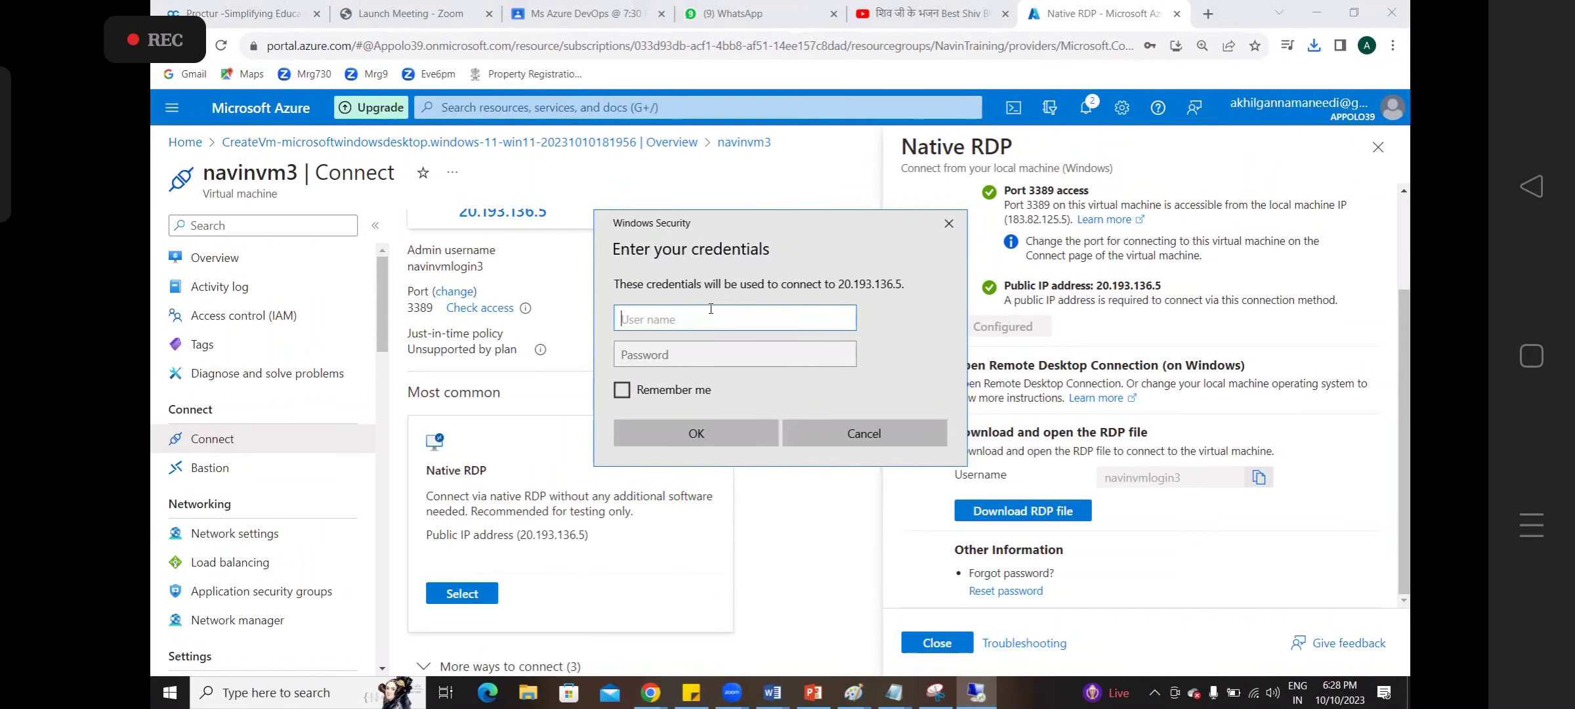
Copy the noted username navinvmlogin3 from Sticky Notes into the remote connection's user name field
{"action": "key", "text": "alt+Tab"}
{"action": "key", "text": "alt+Tab"}
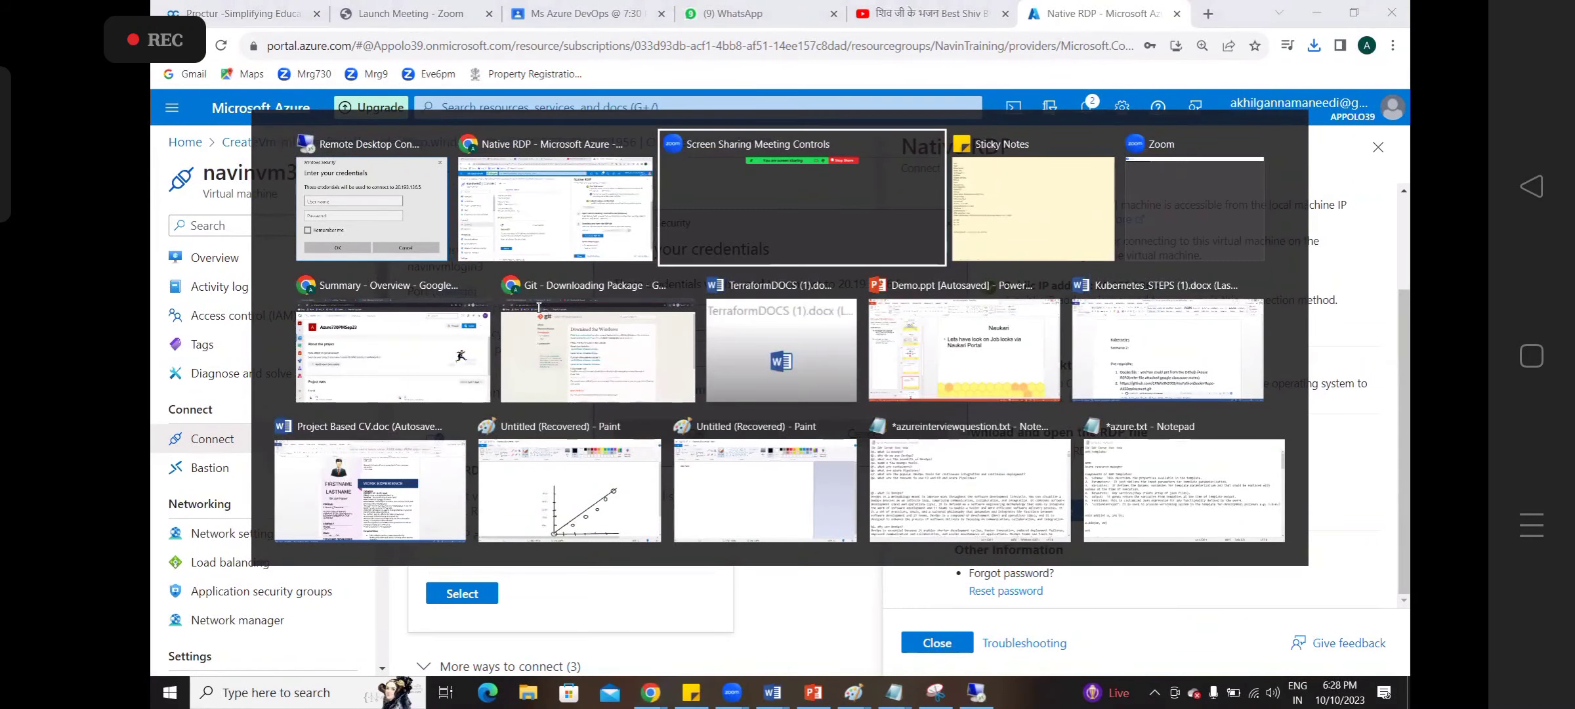
{"action": "key", "text": "alt+Tab"}
{"action": "double_click", "coordinate": [233, 486]}
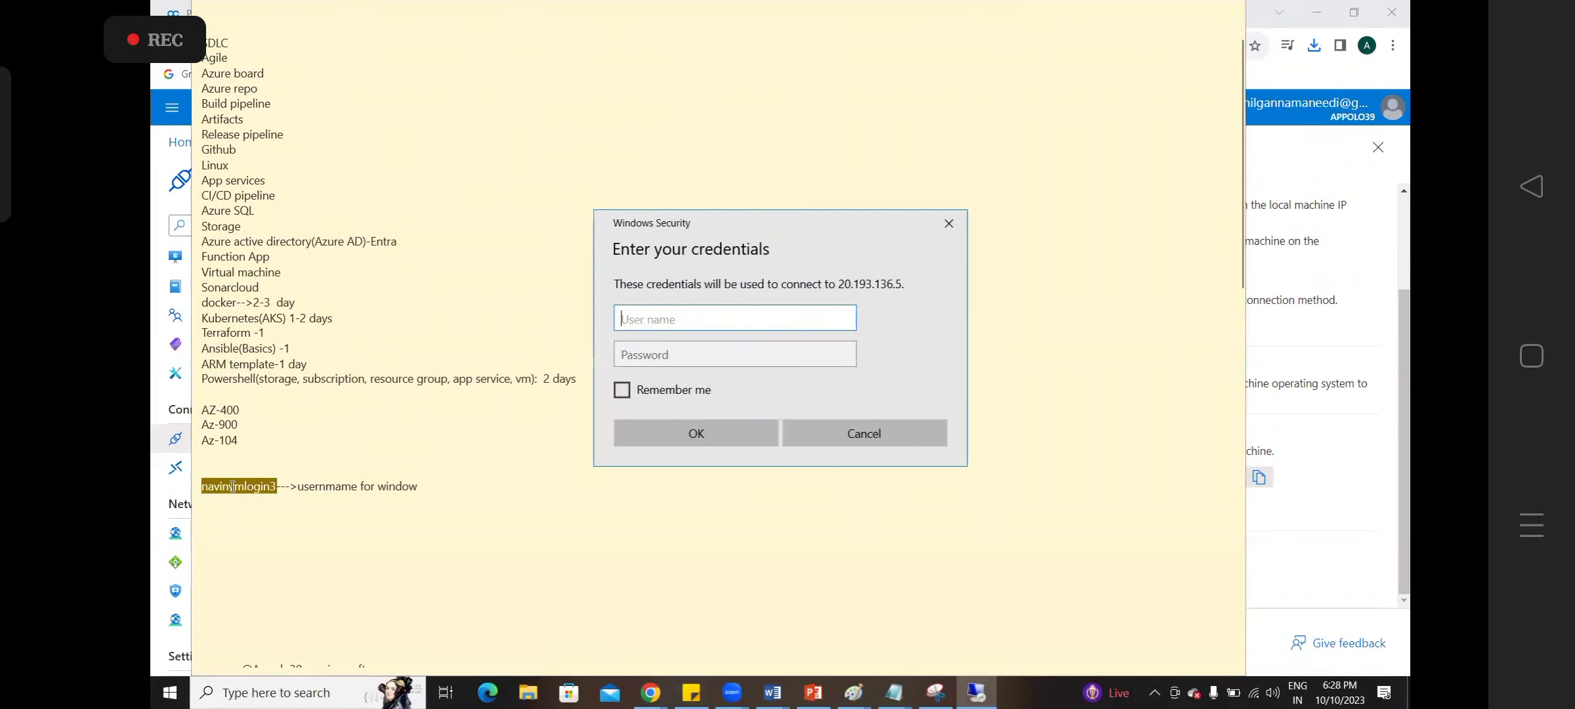
{"action": "left_click", "coordinate": [651, 318]}
{"action": "key", "text": "ctrl+v"}
Enter the administrator account's password in the remote connection's credentials
{"action": "left_click", "coordinate": [650, 354]}
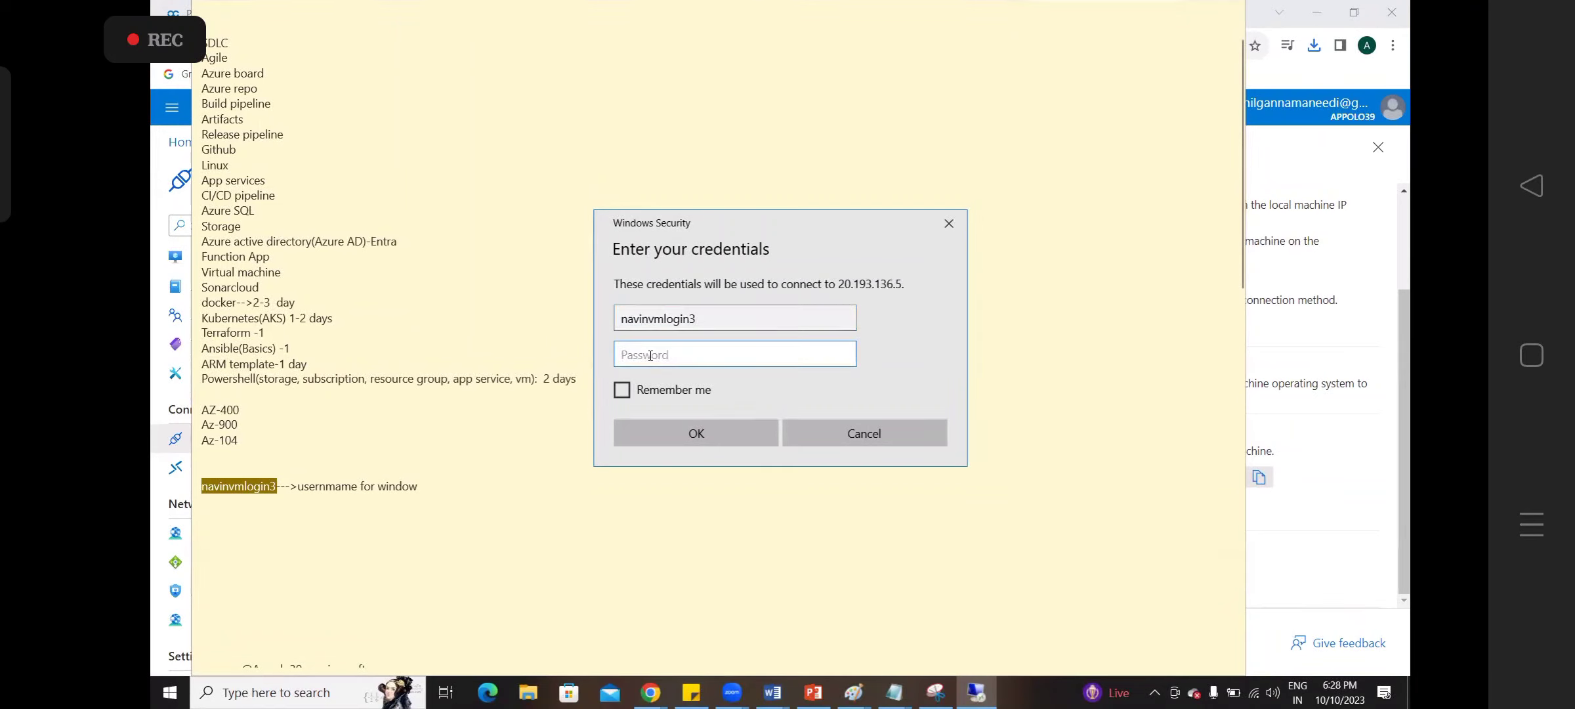
{"action": "type", "text": "••"}
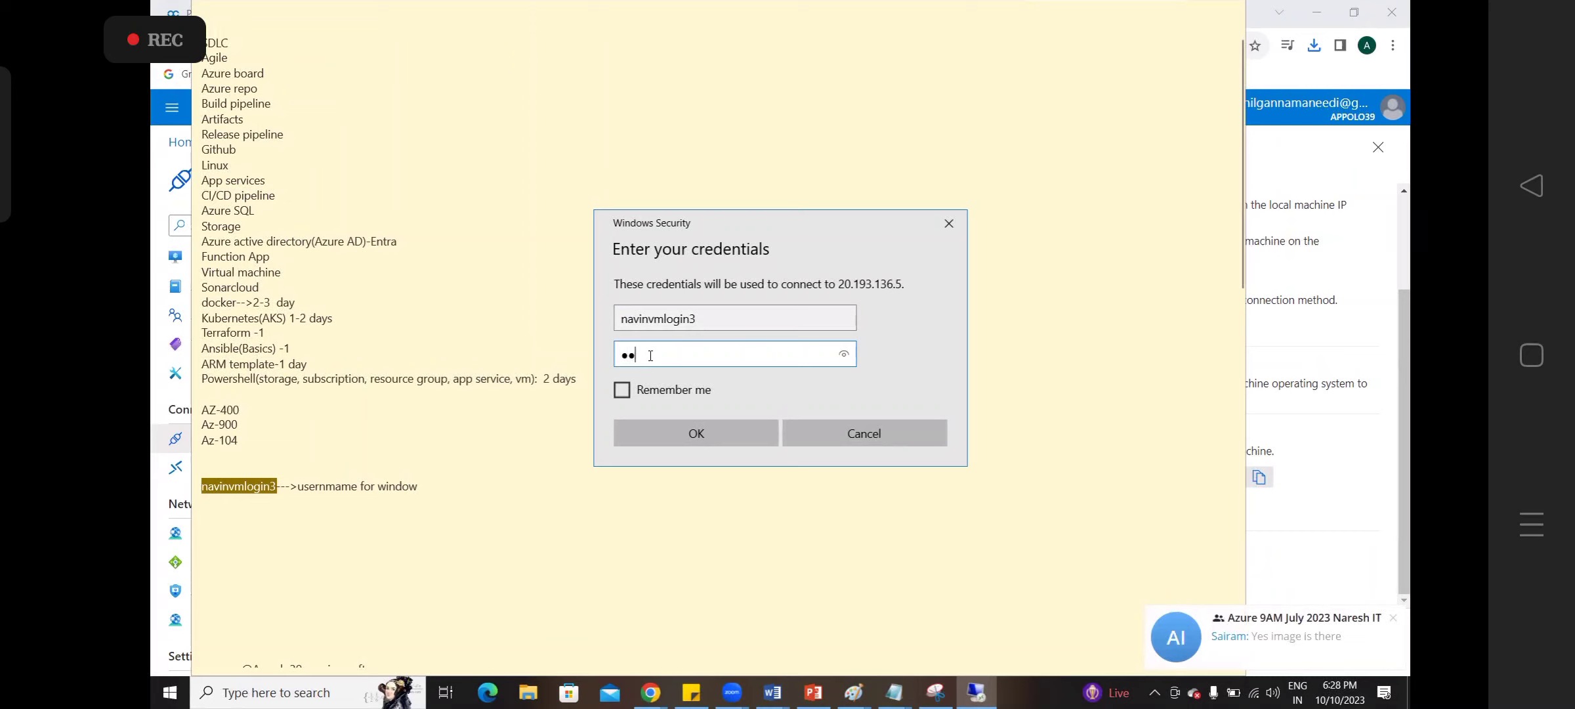
{"action": "key", "text": "BackSpace"}
{"action": "key", "text": "BackSpace"}
{"action": "type", "text": "••••••••••••"}
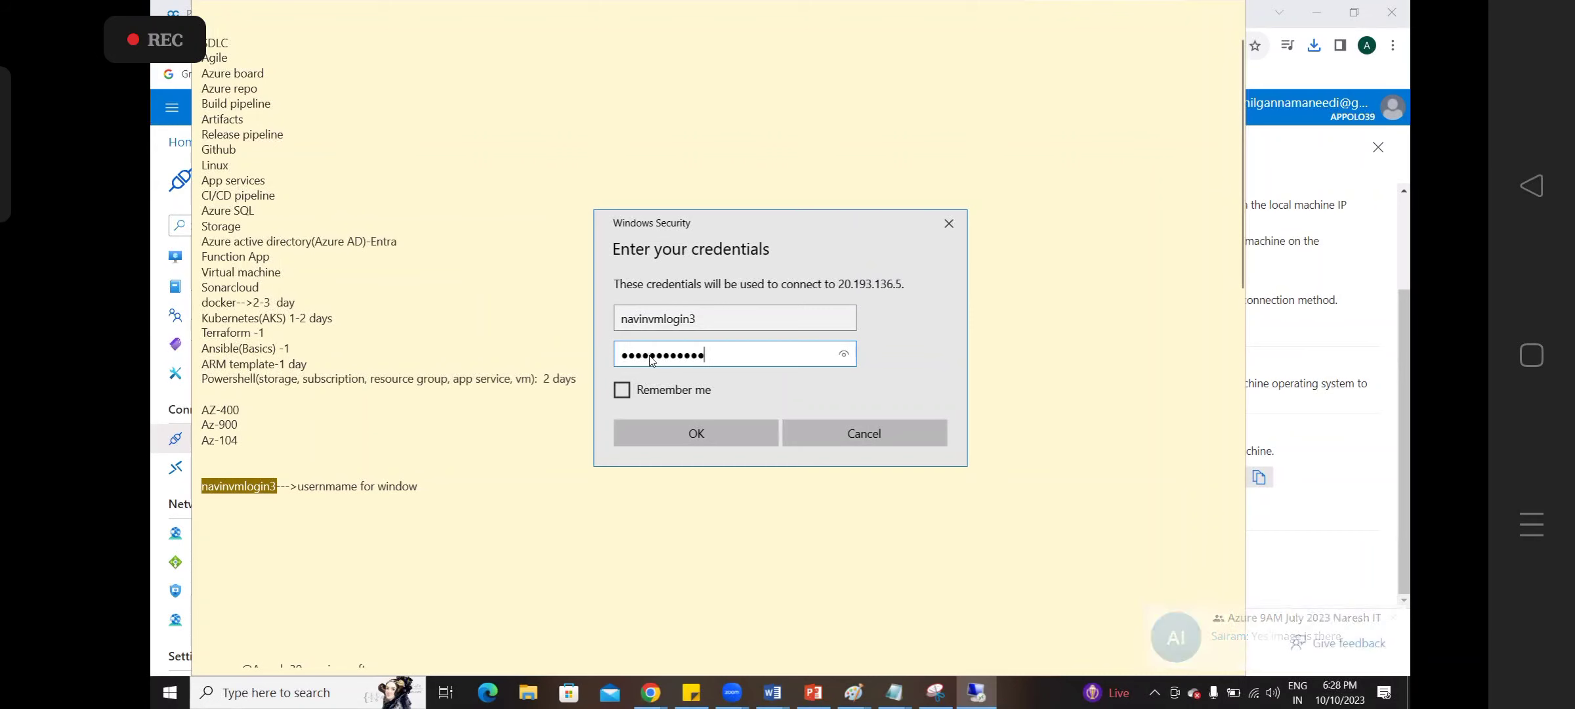
Submit the credentials and connect to navinvm3 despite the certificate errors, opting not to be asked again for this computer
{"action": "key", "text": "Return"}
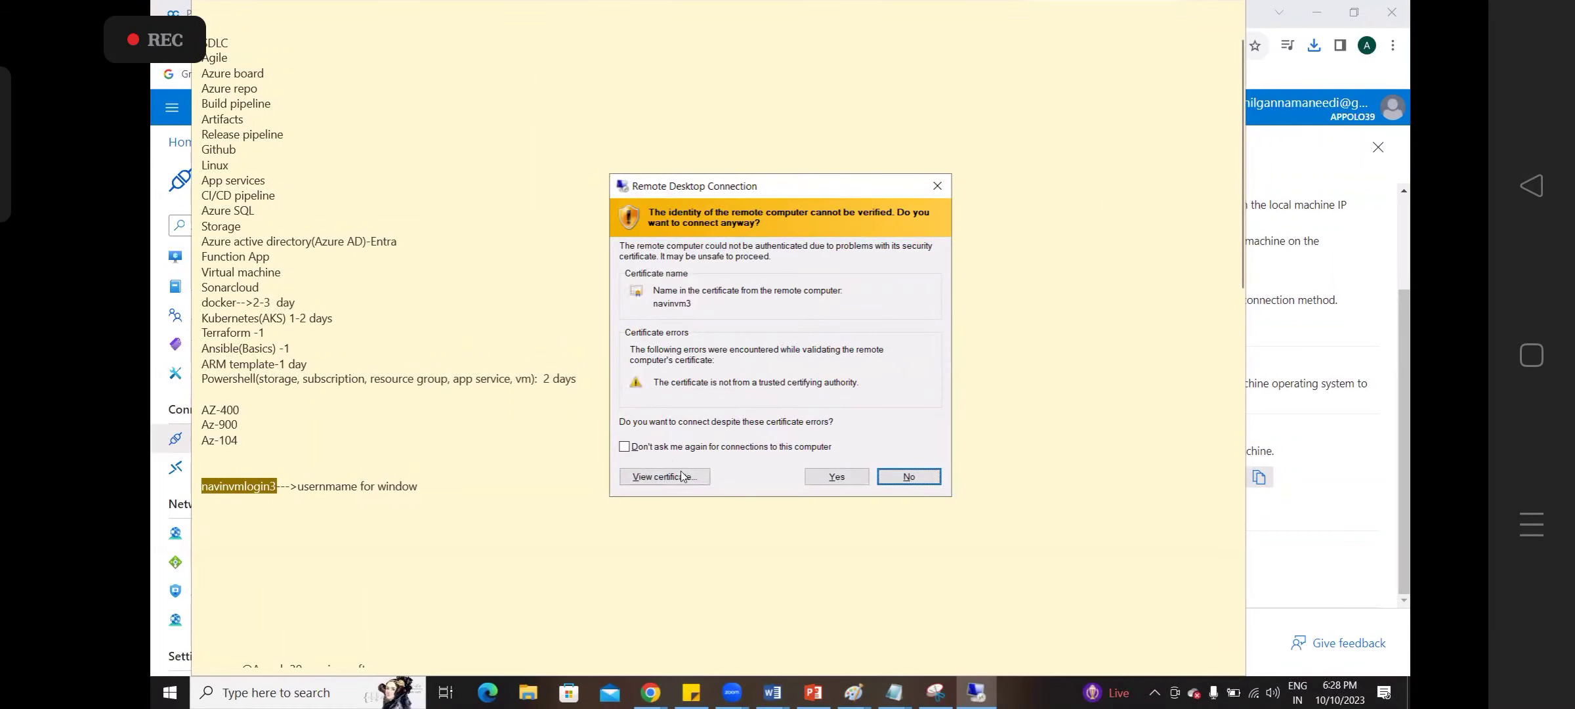
{"action": "left_click", "coordinate": [665, 449]}
{"action": "left_click", "coordinate": [828, 478]}
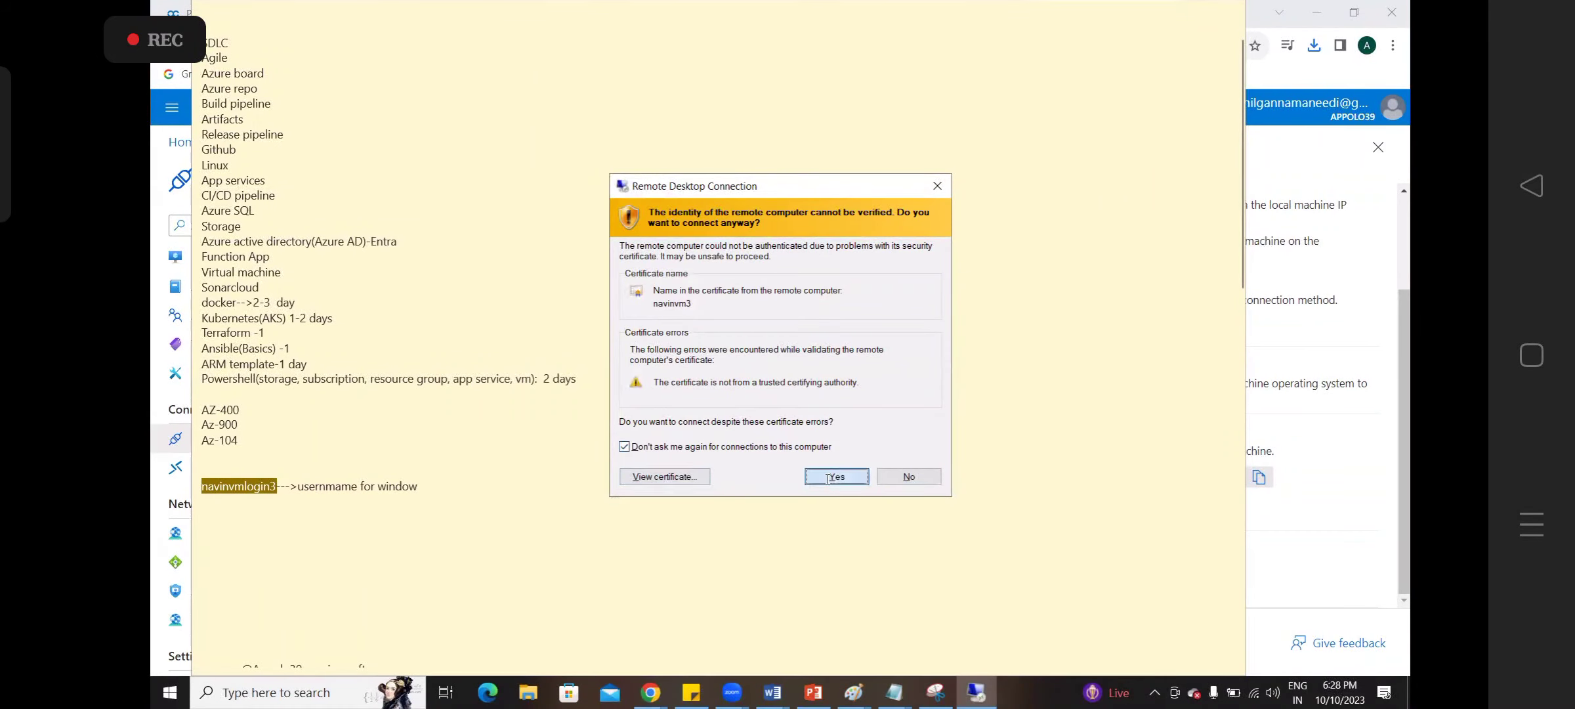